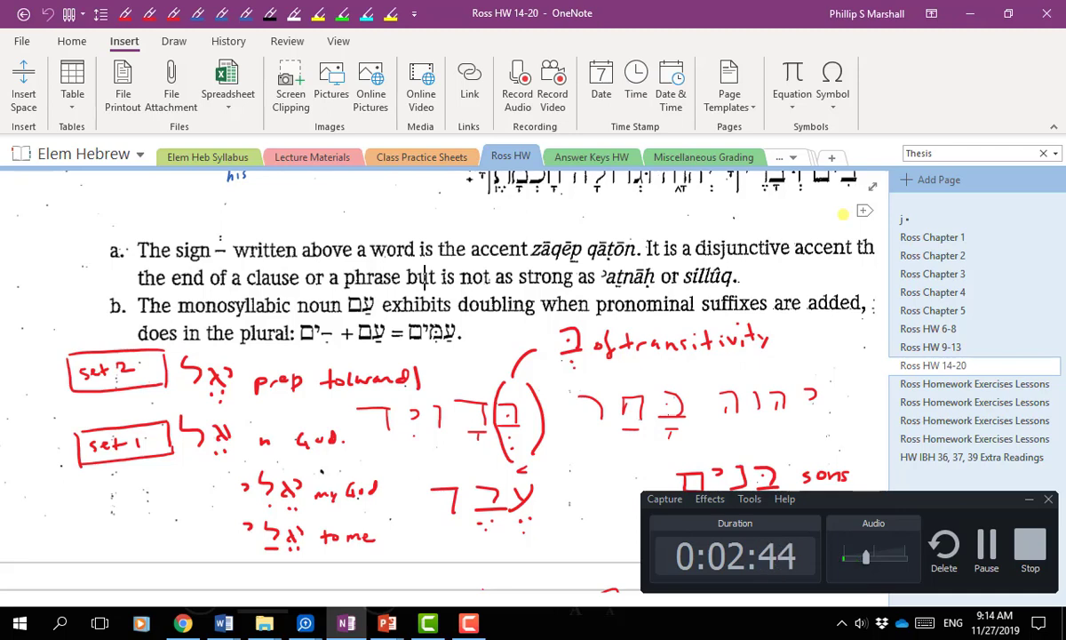
Switch to Logos Bible Software and enlarge the text size of the Morph search panel
key("alt+Tab")
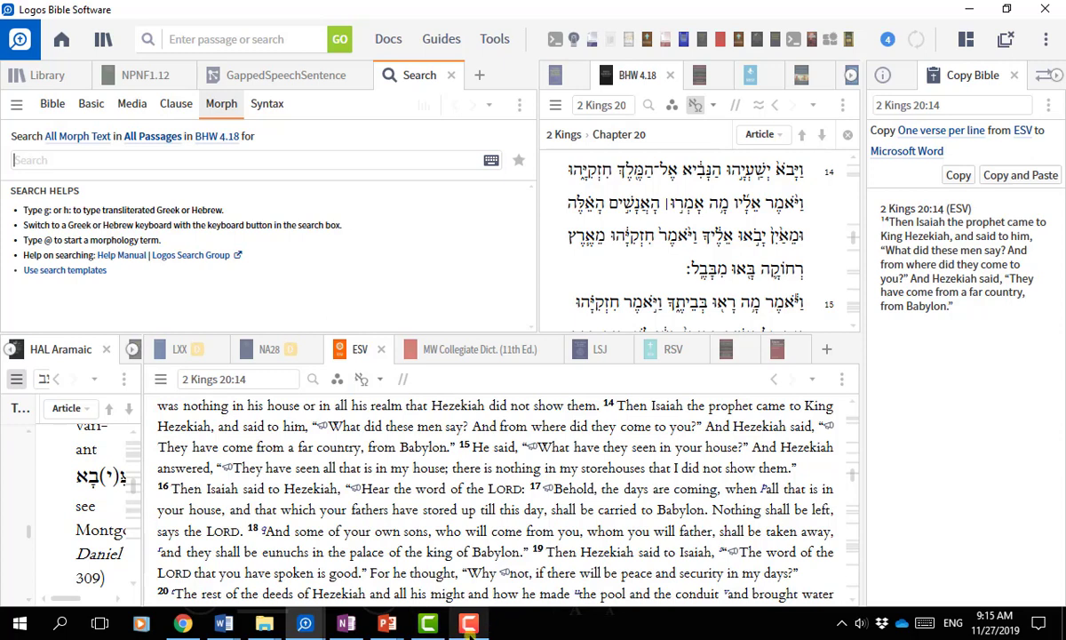
mouse_move(470, 627)
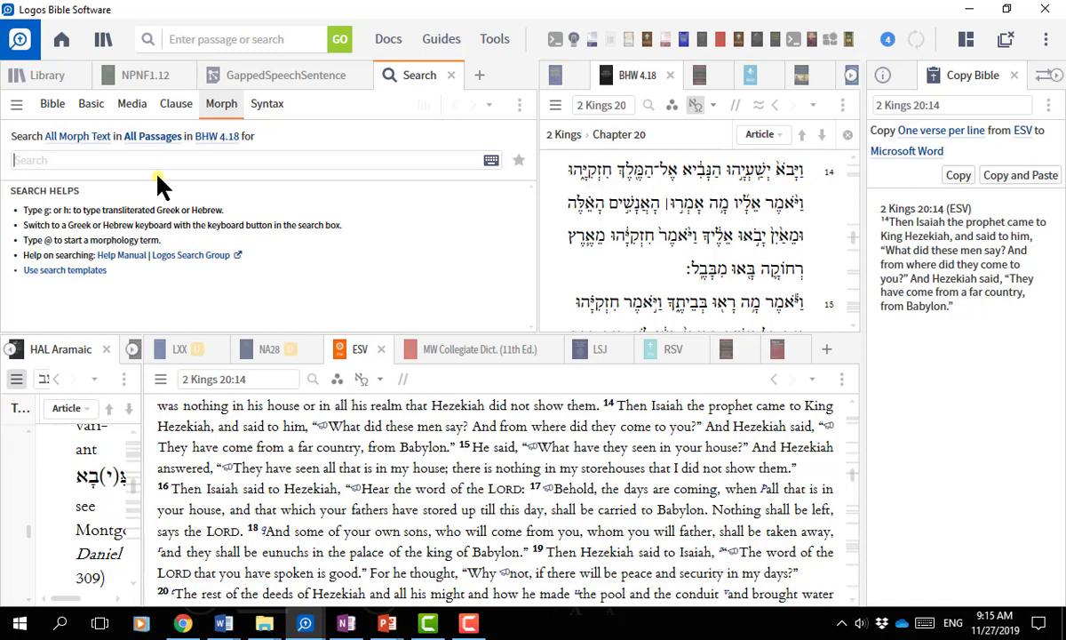
left_click(517, 103)
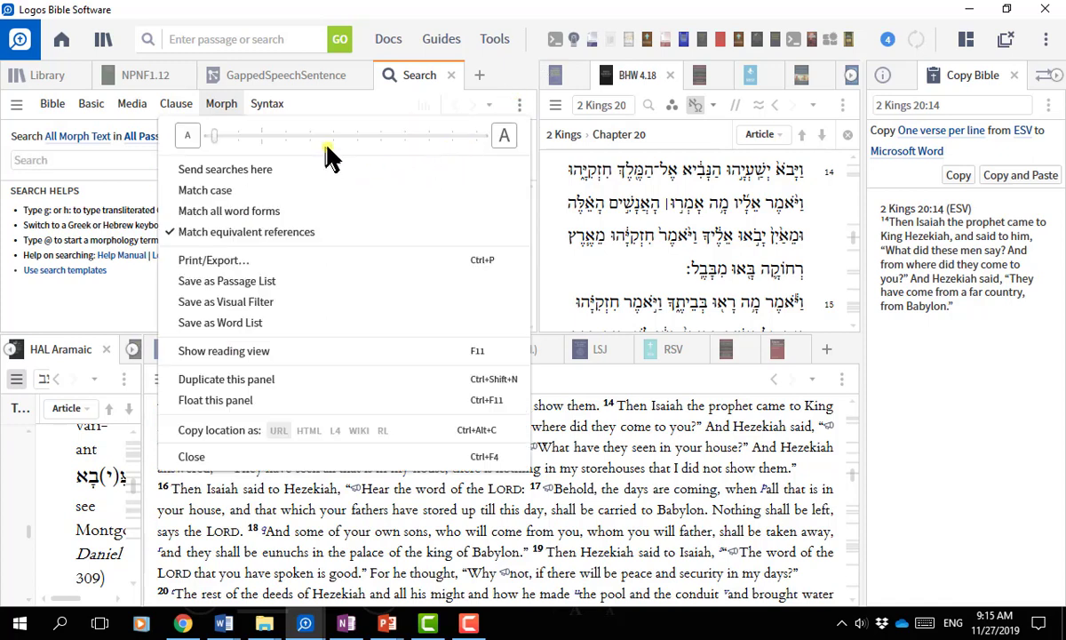
left_click(331, 137)
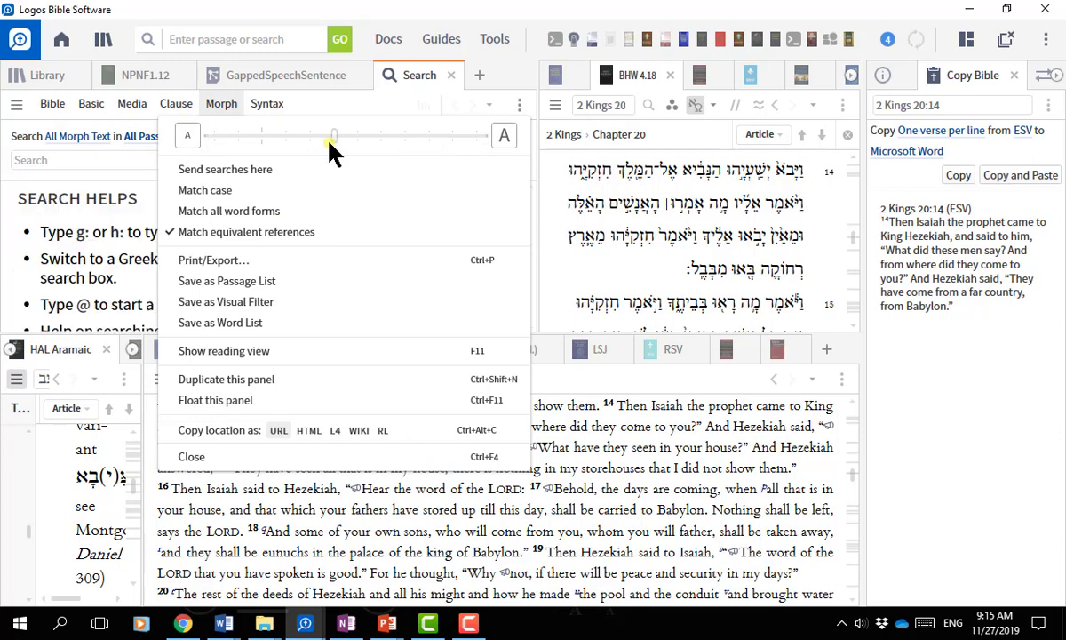
left_click(548, 15)
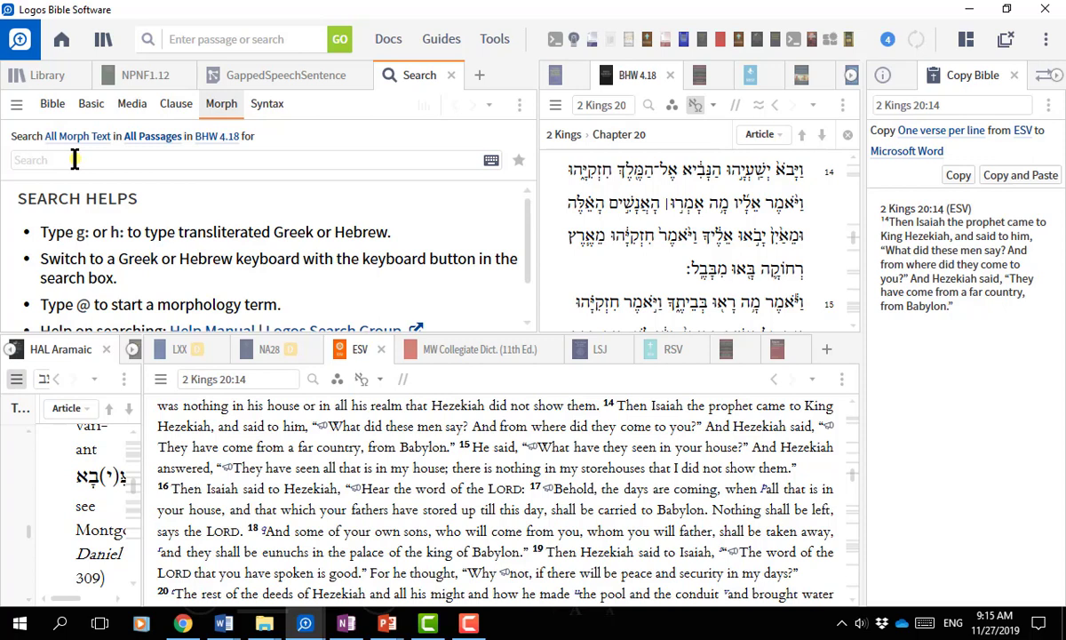
Enter the Hebrew lemma בן (ben, "son") in the morph search by way of the transliteration h:bn
type("H")
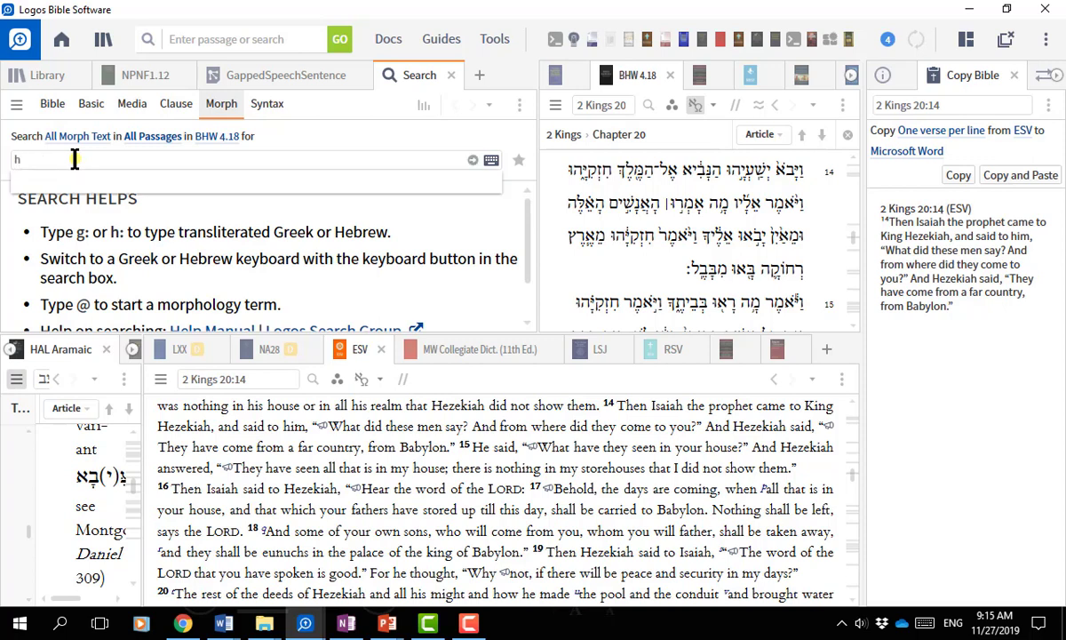
key("BackSpace")
type("H")
type(":br")
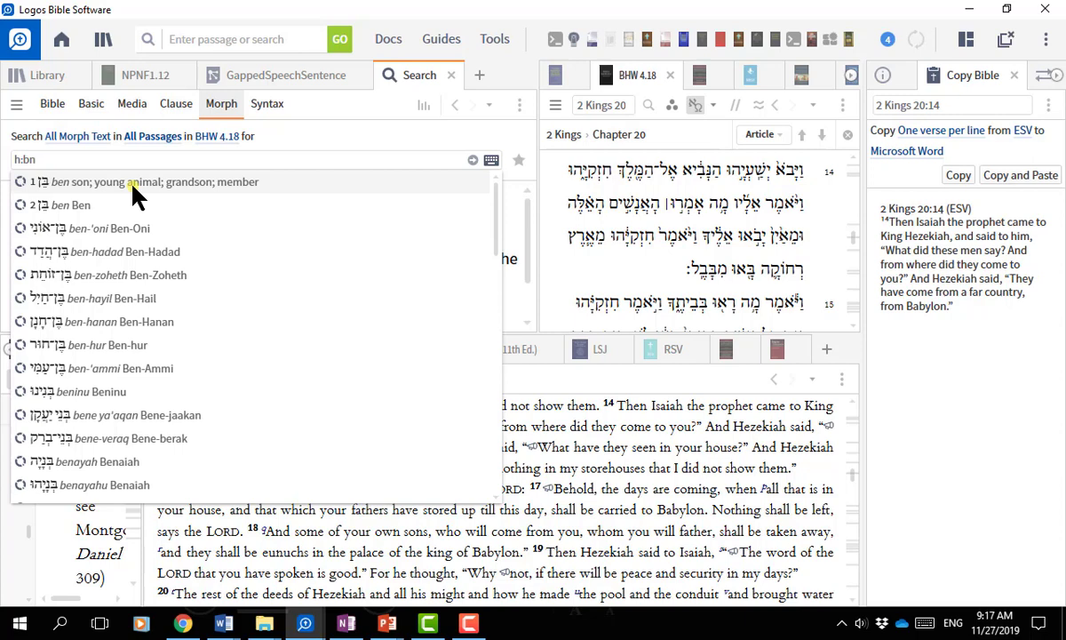
left_click(133, 185)
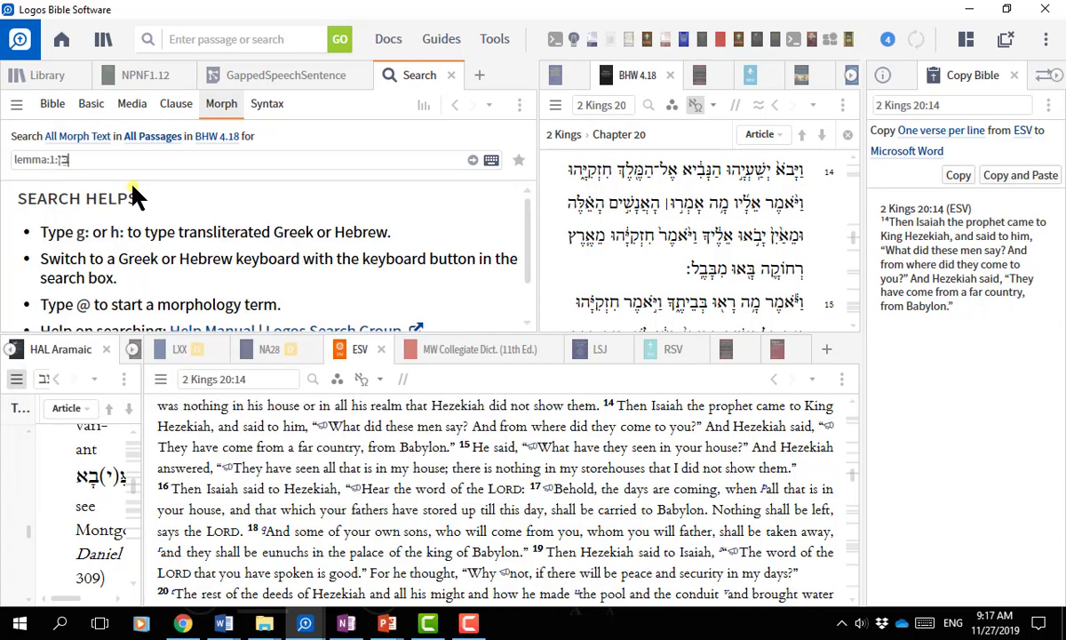
Add a morphology filter to the lemma that limits it to nouns in the plural or singular
type("@")
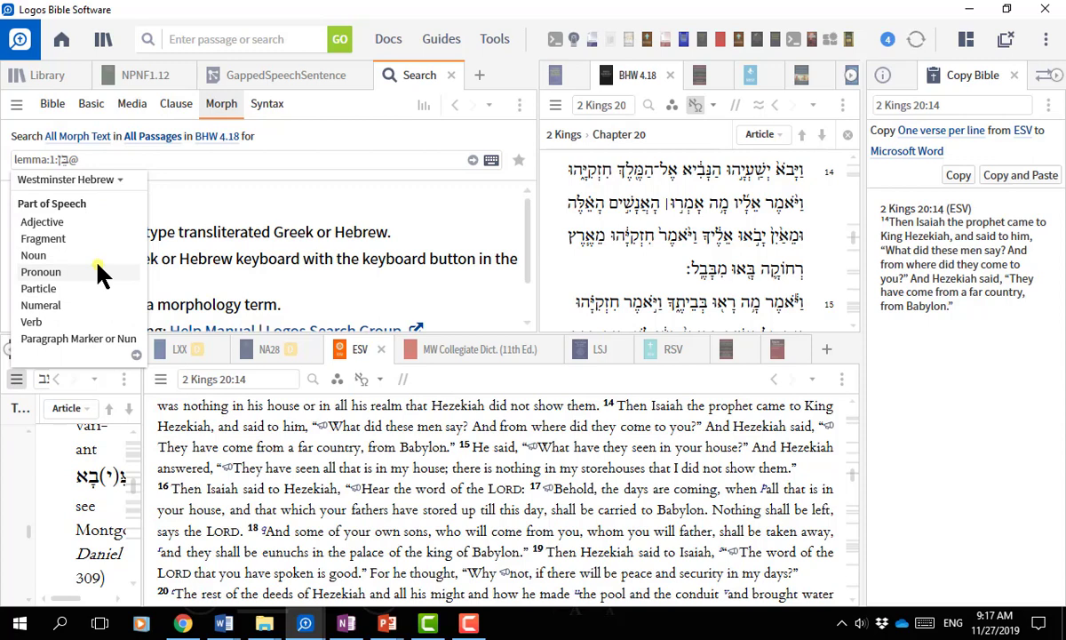
left_click(43, 257)
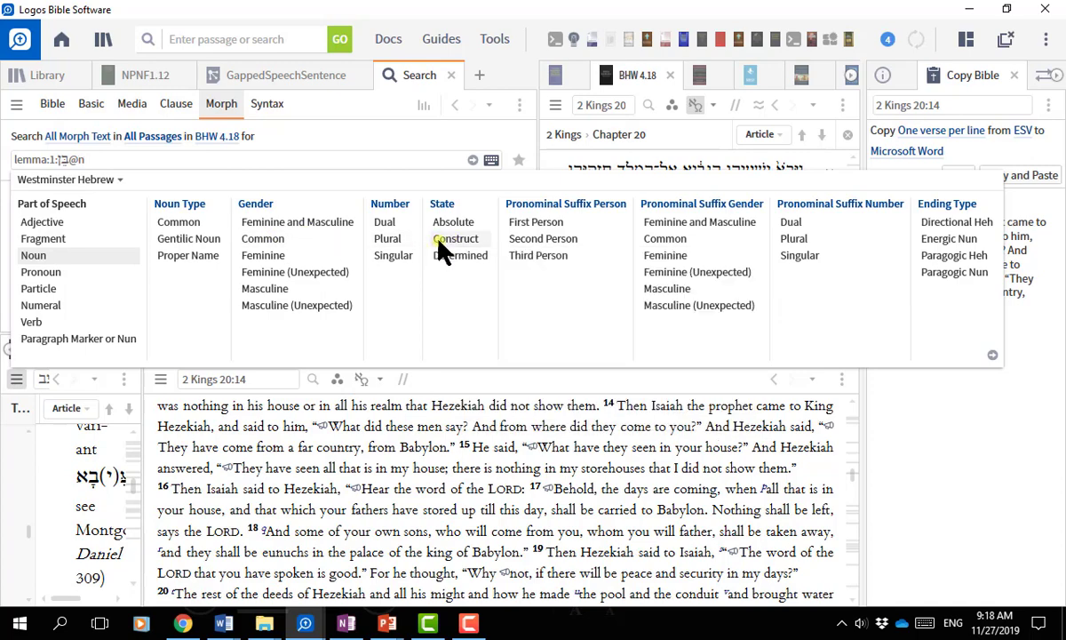
mouse_move(439, 242)
mouse_move(394, 240)
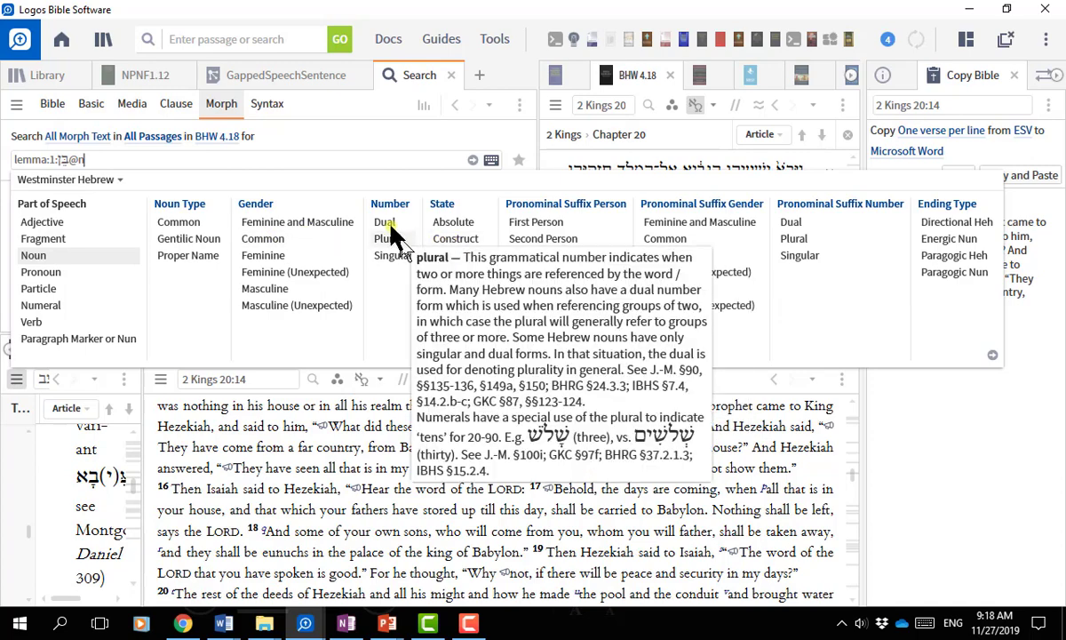
left_click(394, 241)
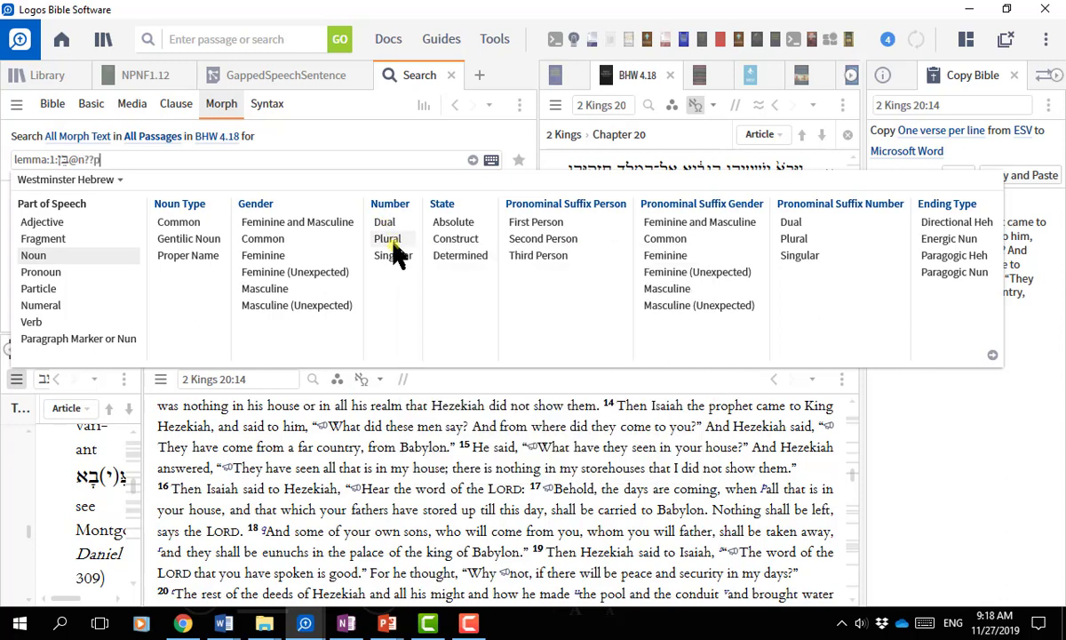
left_click(395, 260)
Require a pronominal suffix in the first, second or third person
left_click(549, 227)
left_click(547, 238)
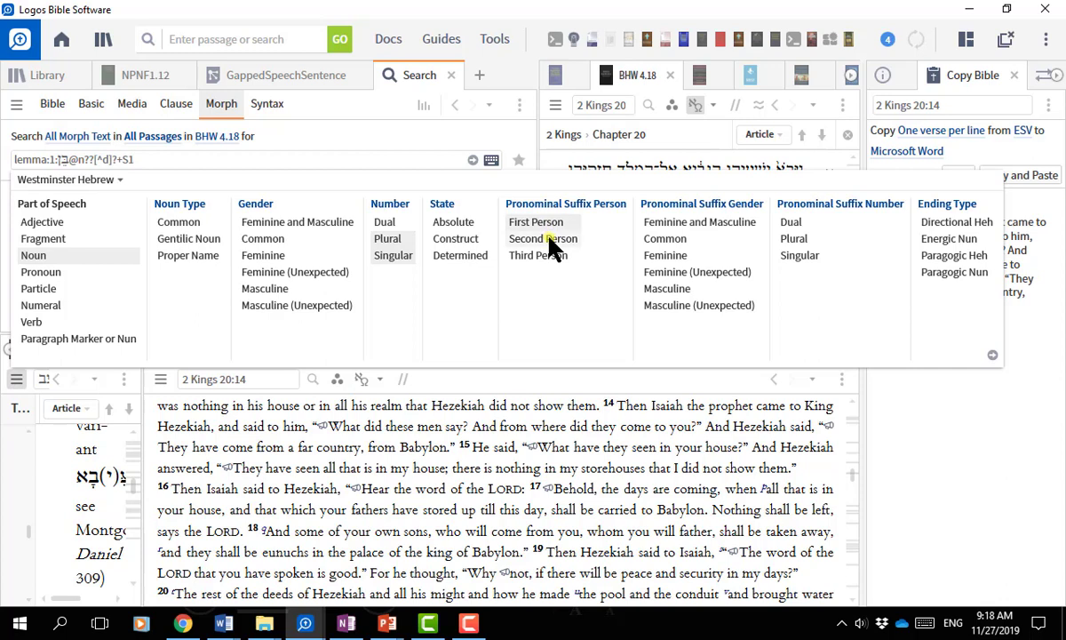
left_click(544, 255)
Include all six pronominal suffix genders, from Feminine and Masculine to Masculine (Unexpected)
type("b")
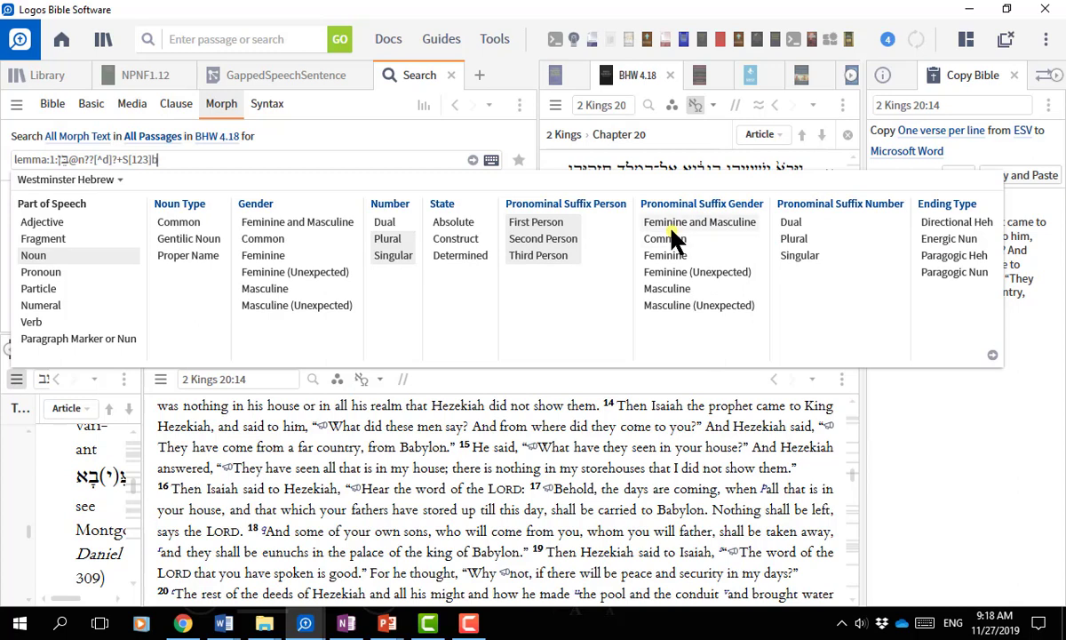
left_click(672, 241)
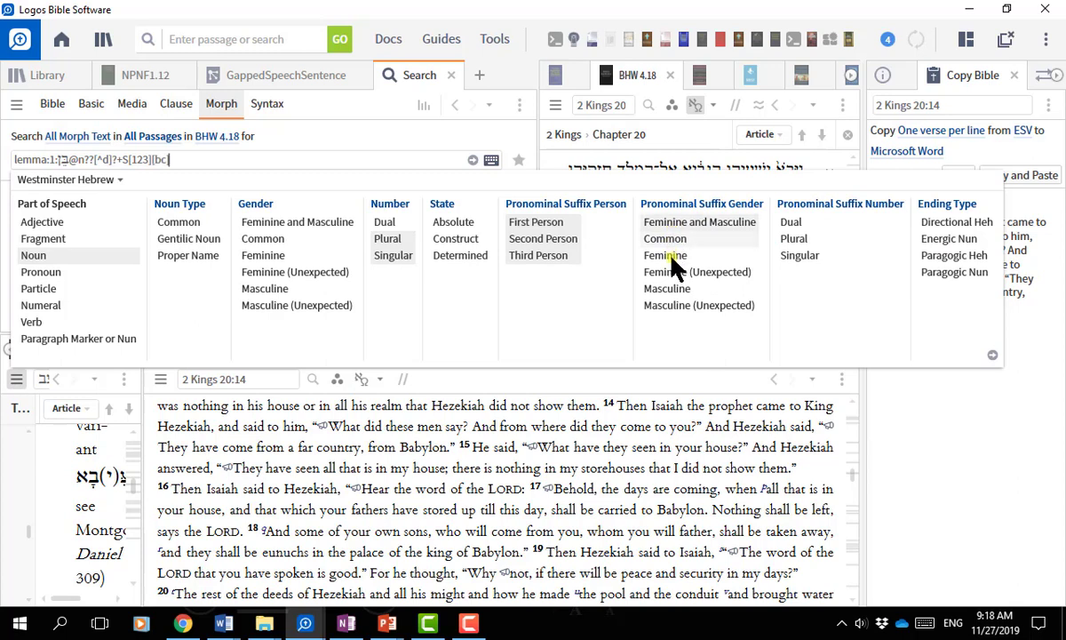
left_click(672, 255)
left_click(673, 272)
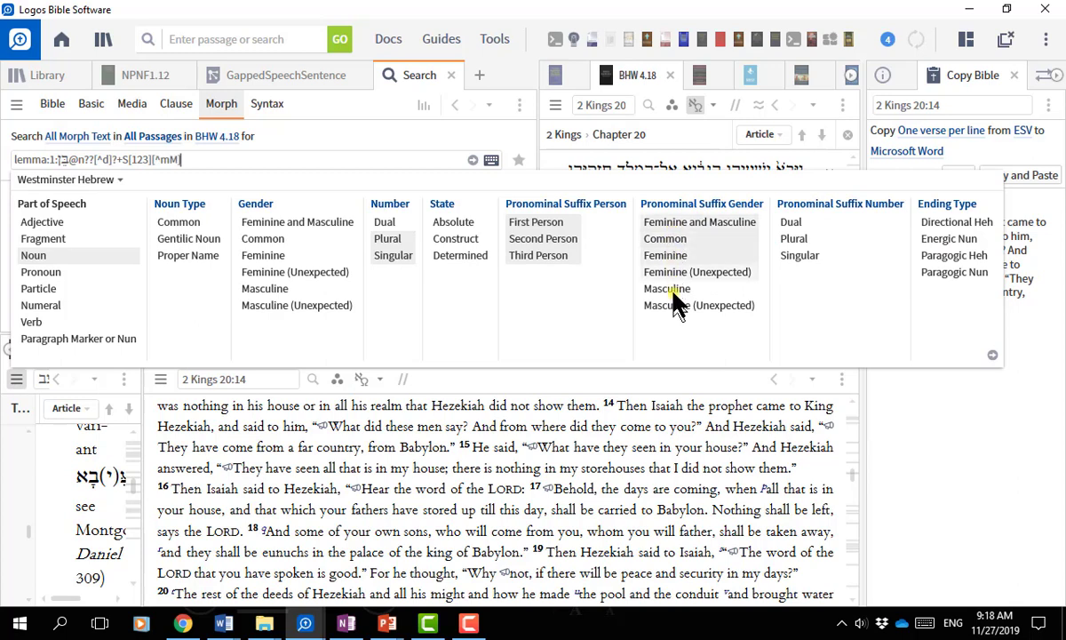
left_click(673, 289)
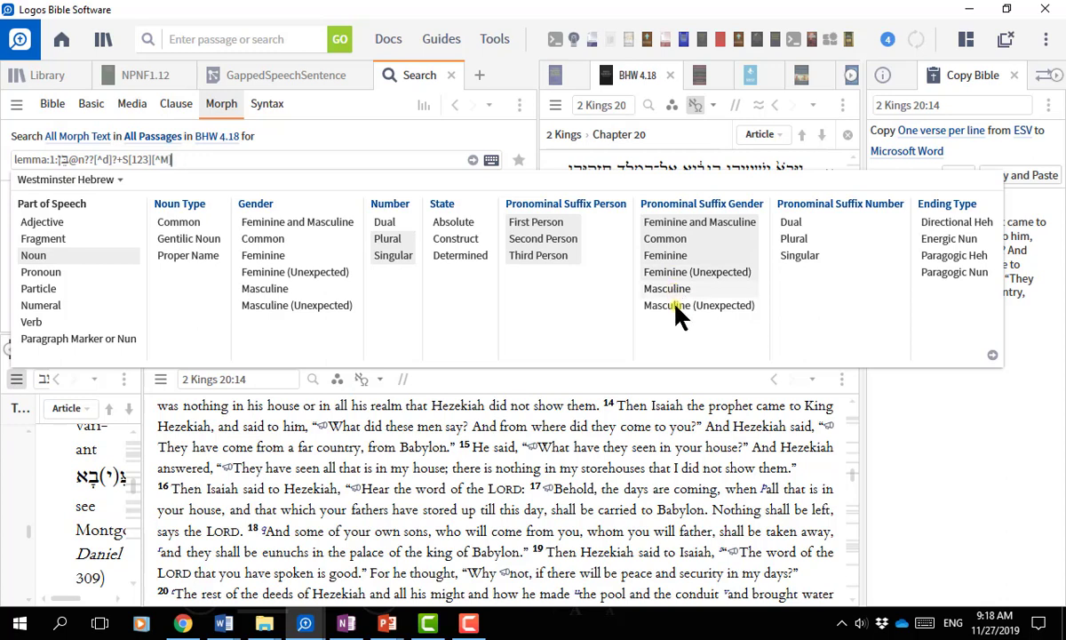
left_click(677, 309)
Include dual, plural and singular suffix numbers plus the dual noun number, and run the morph search
left_click(793, 224)
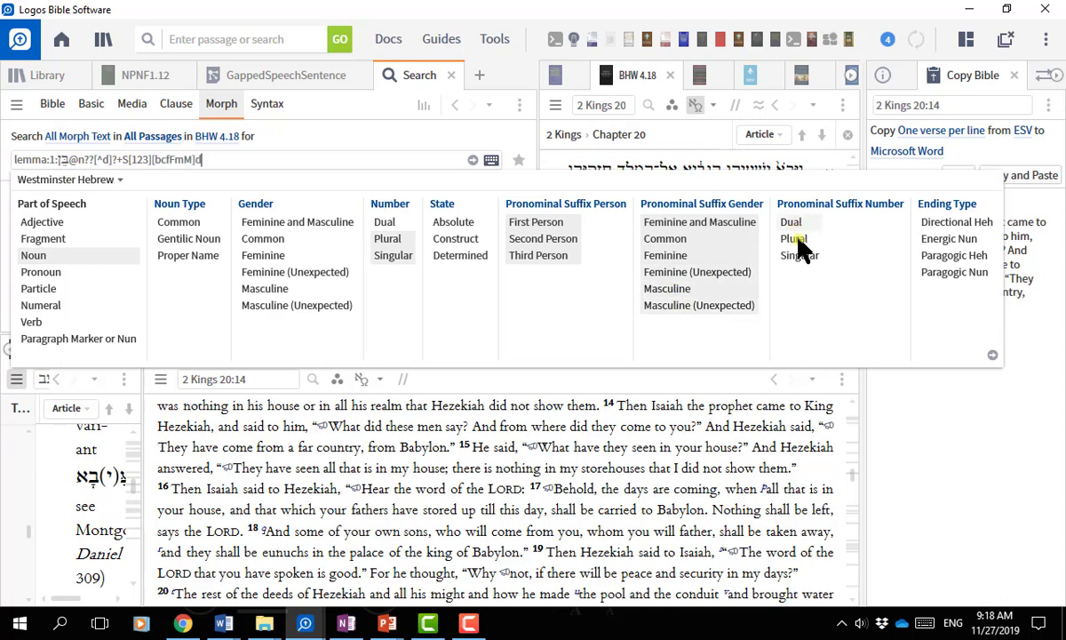
left_click(794, 239)
left_click(794, 256)
left_click(387, 224)
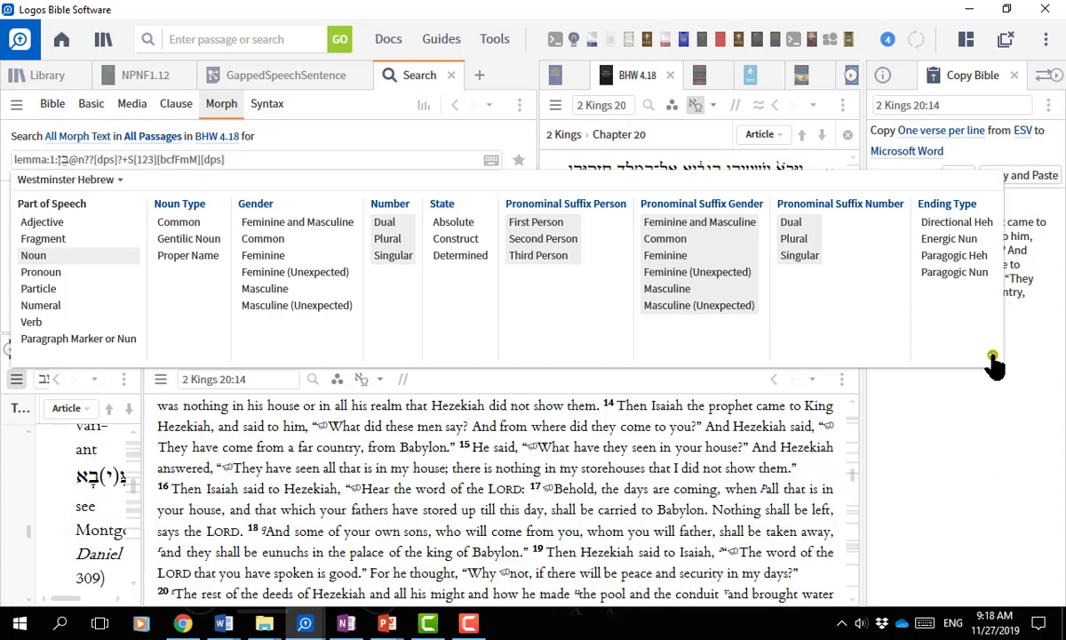
key("Return")
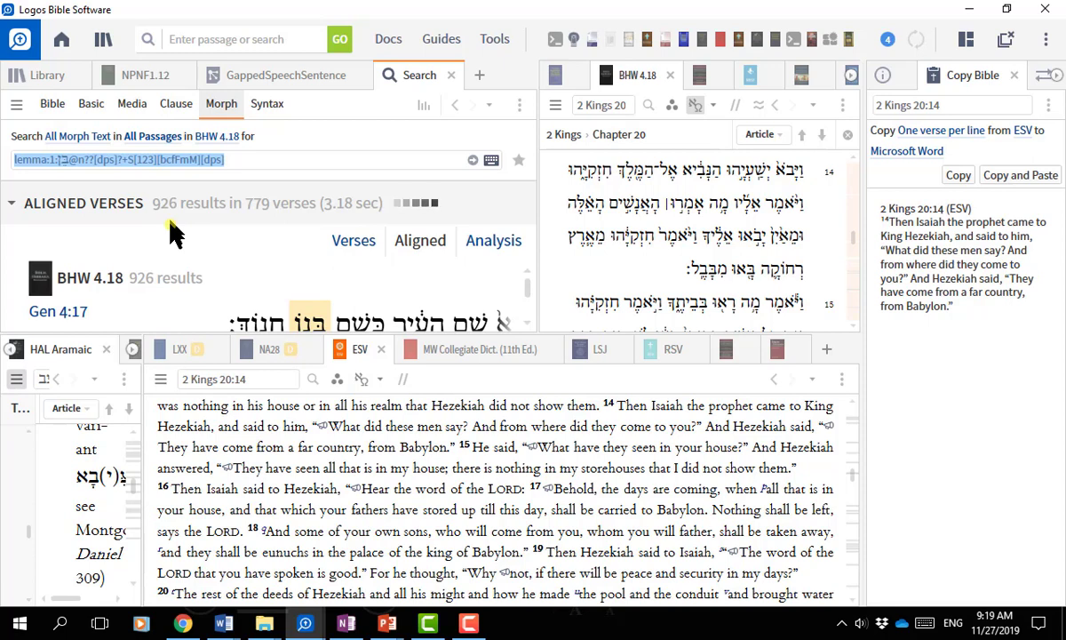
Float the search results panel in its own window
left_click(463, 244)
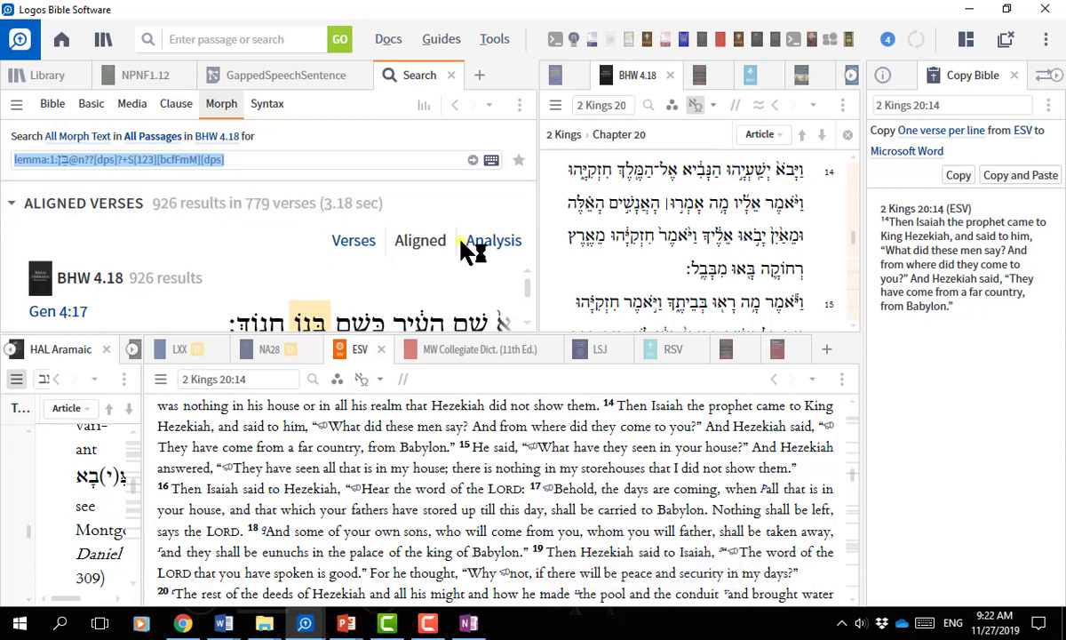
left_click(520, 106)
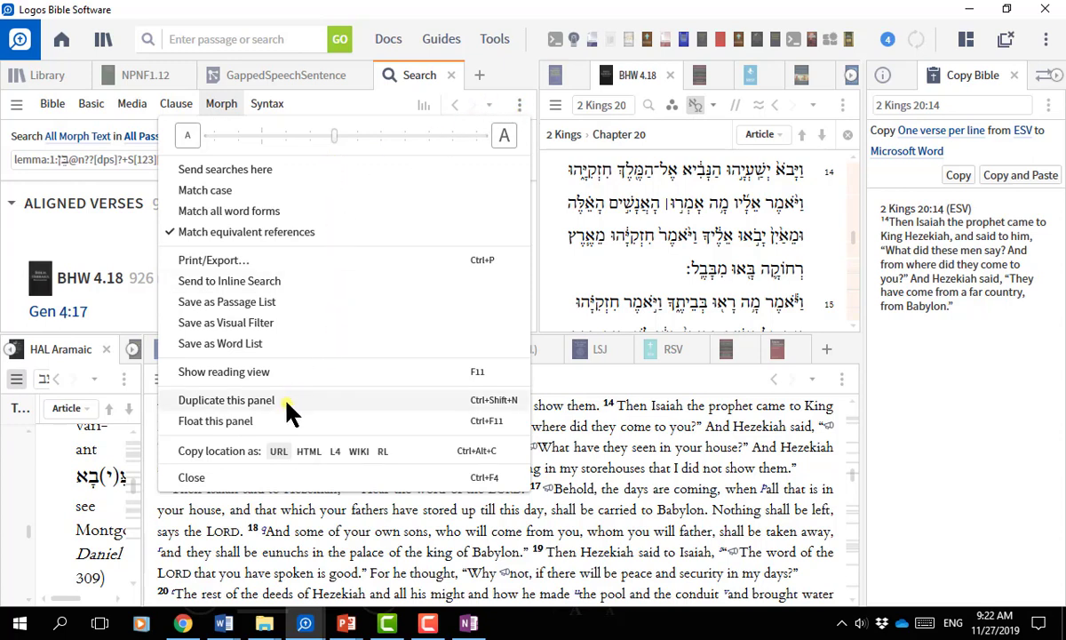
left_click(225, 423)
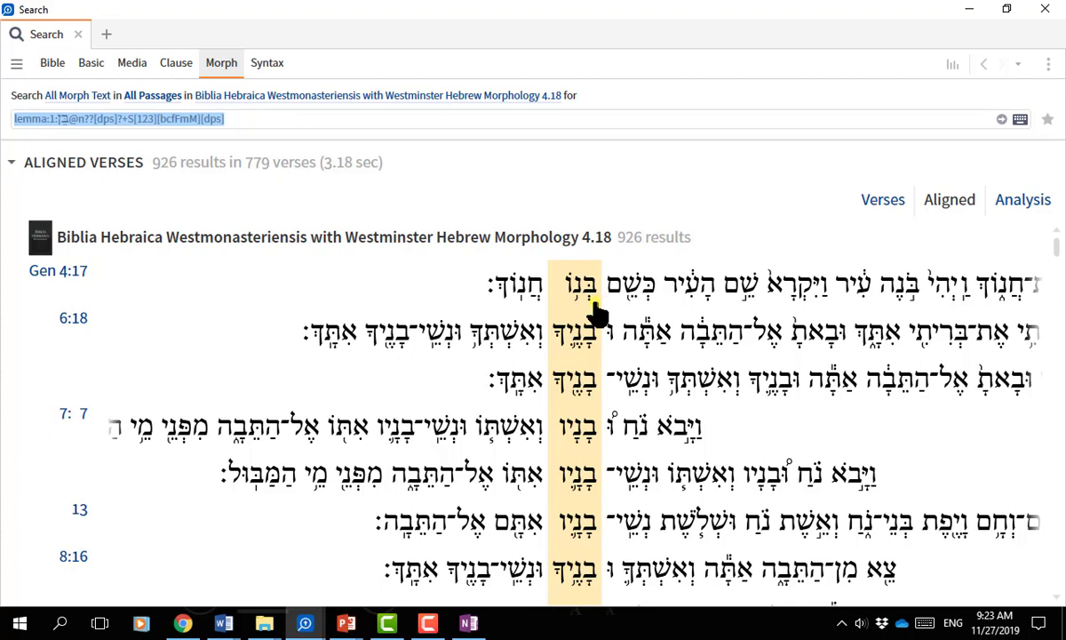
Examine the suffixed forms of בן in the aligned verses from Genesis 4:17 through Genesis 27
mouse_move(593, 313)
mouse_move(594, 453)
mouse_move(595, 360)
mouse_move(593, 401)
scroll(689, 500, "down", 1)
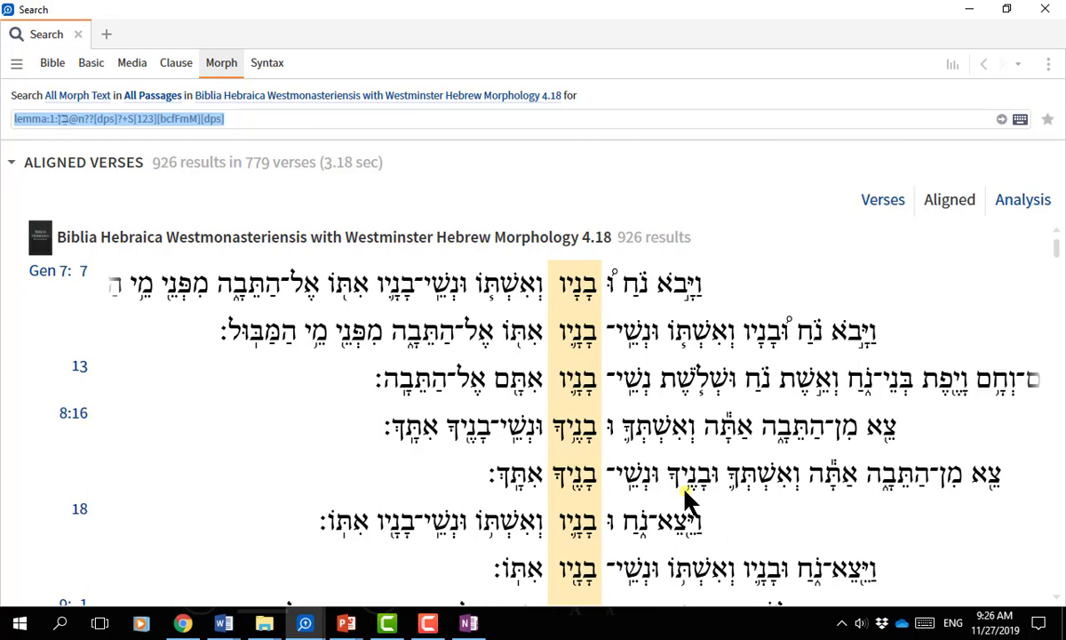
scroll(686, 494, "down", 1)
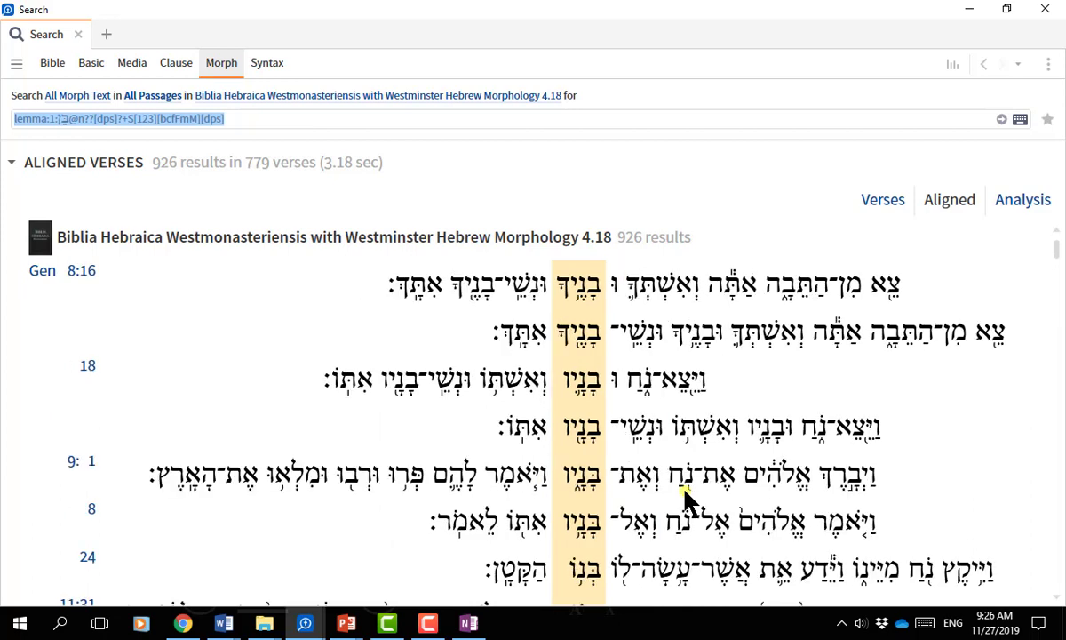
scroll(688, 500, "down", 1)
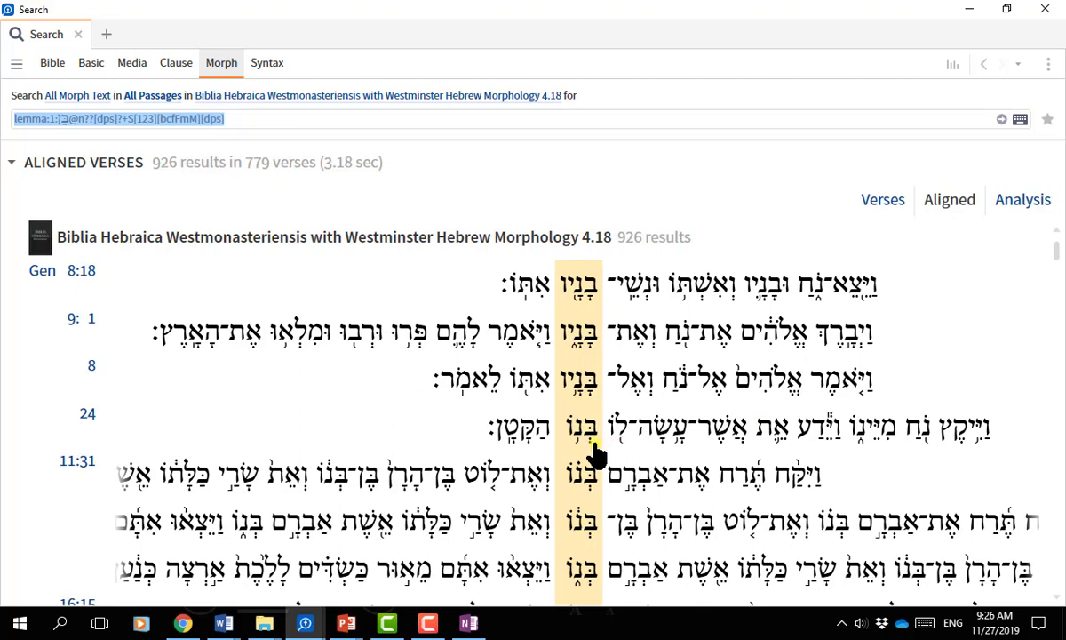
mouse_move(594, 442)
scroll(631, 523, "down", 1)
scroll(631, 523, "down", 2)
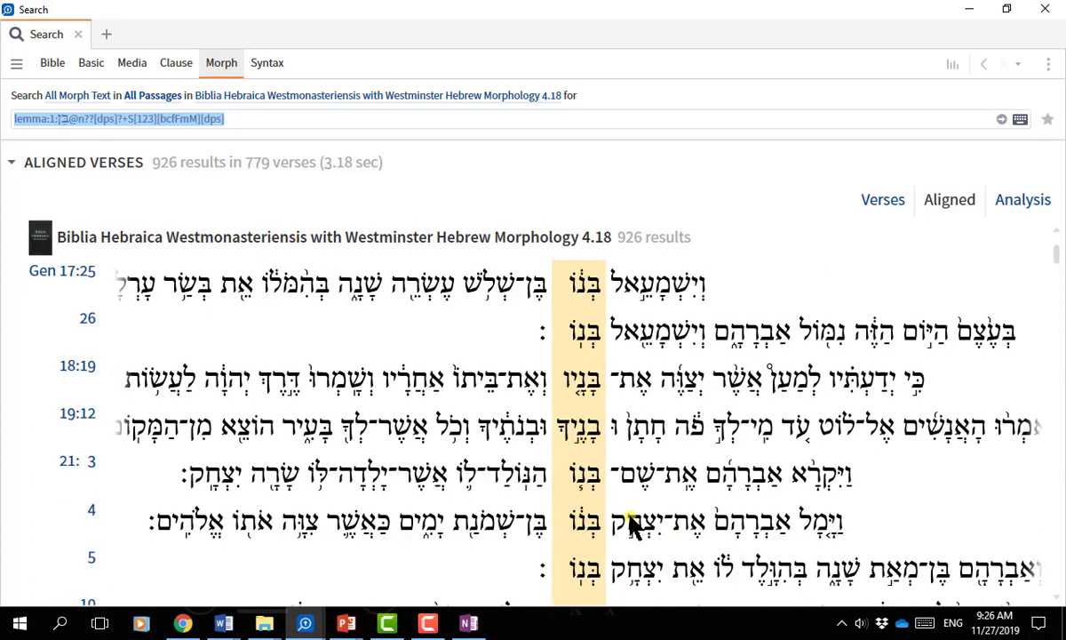
scroll(631, 523, "down", 2)
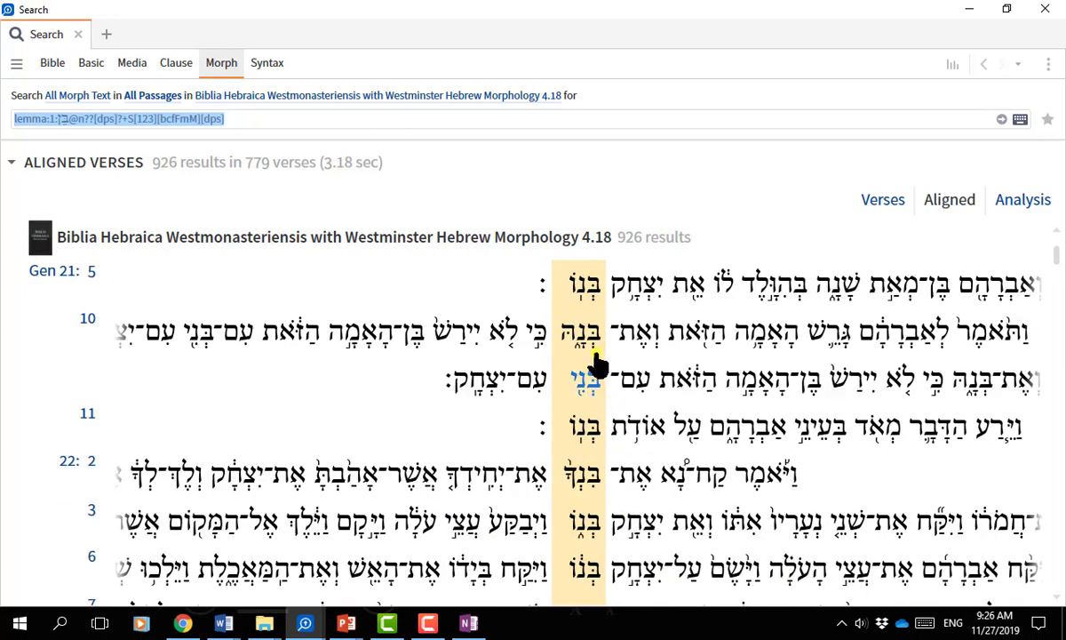
mouse_move(587, 358)
mouse_move(598, 491)
scroll(600, 502, "down", 3)
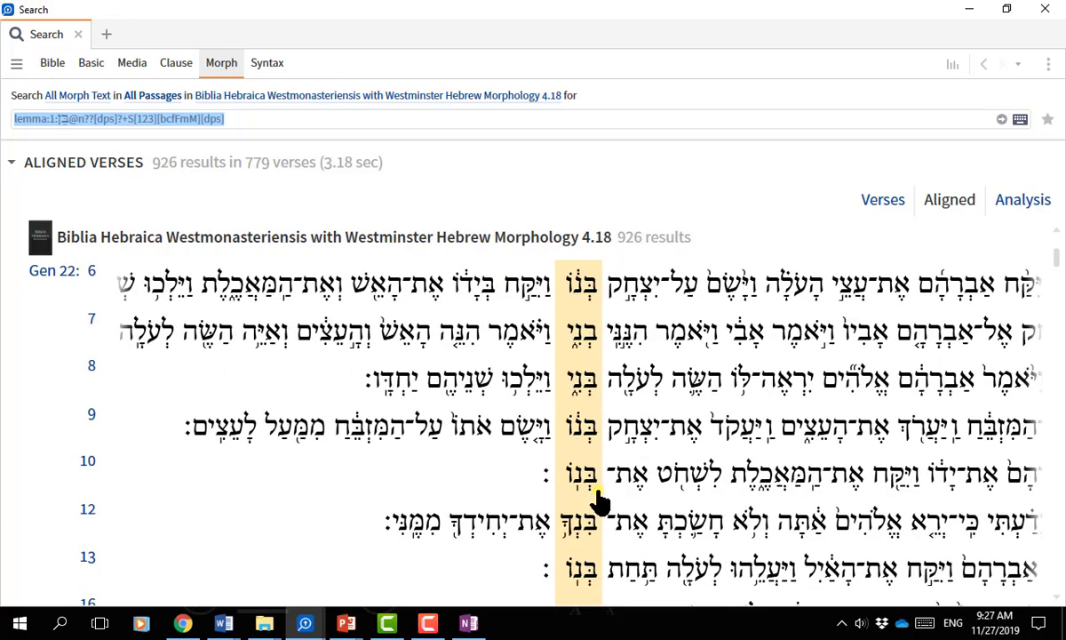
scroll(600, 502, "down", 3)
scroll(600, 502, "down", 3)
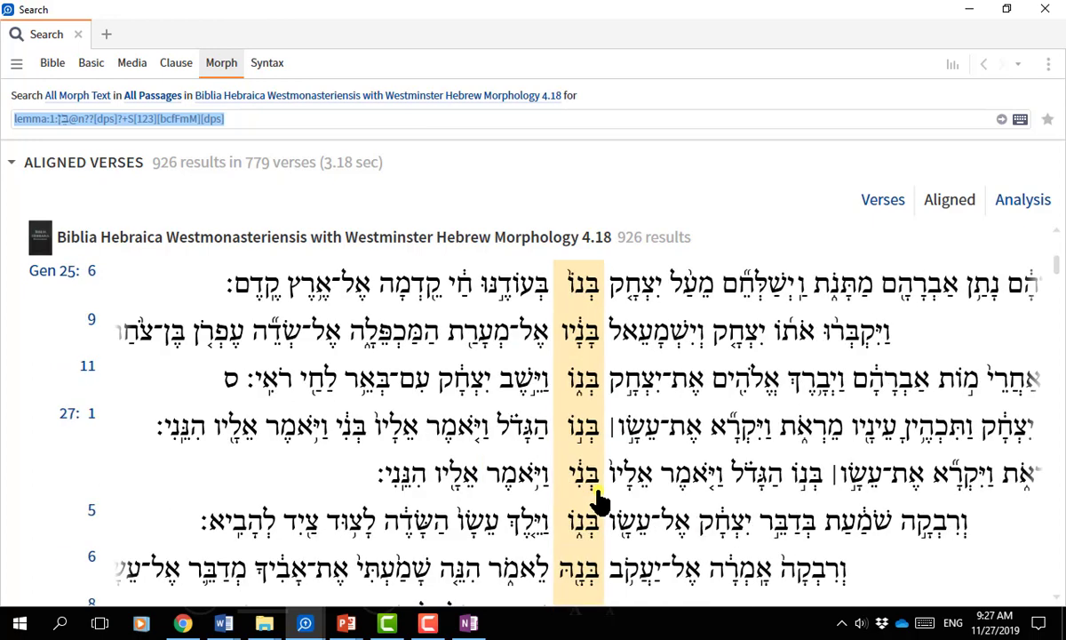
Return to the first aligned result and compare the suffixed forms of בן from Genesis 6:18 to Genesis 22:7
scroll(600, 502, "up", 15)
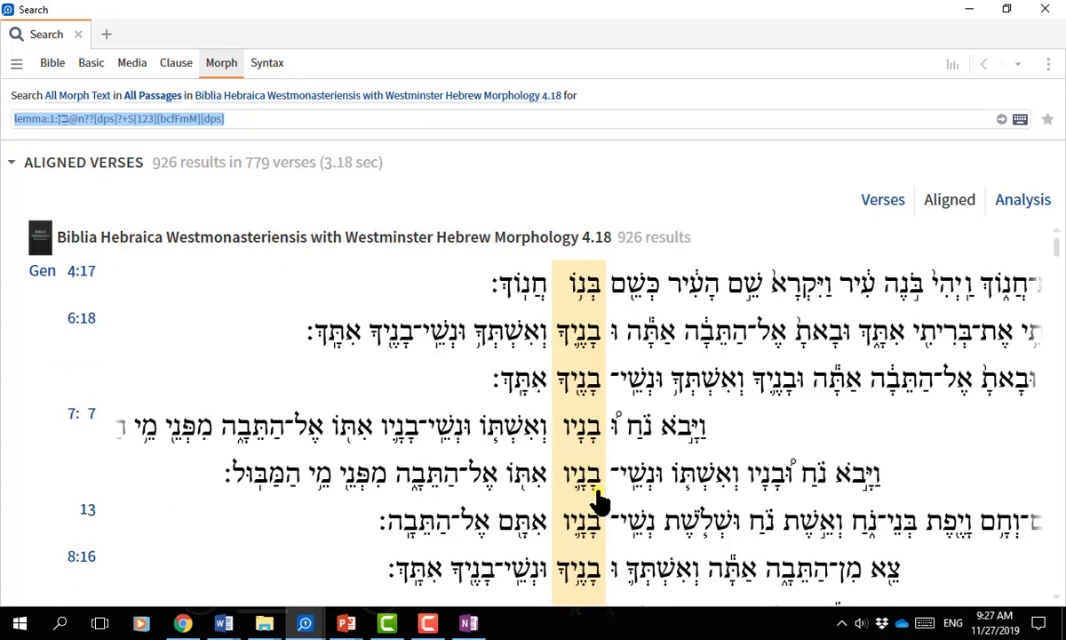
mouse_move(588, 356)
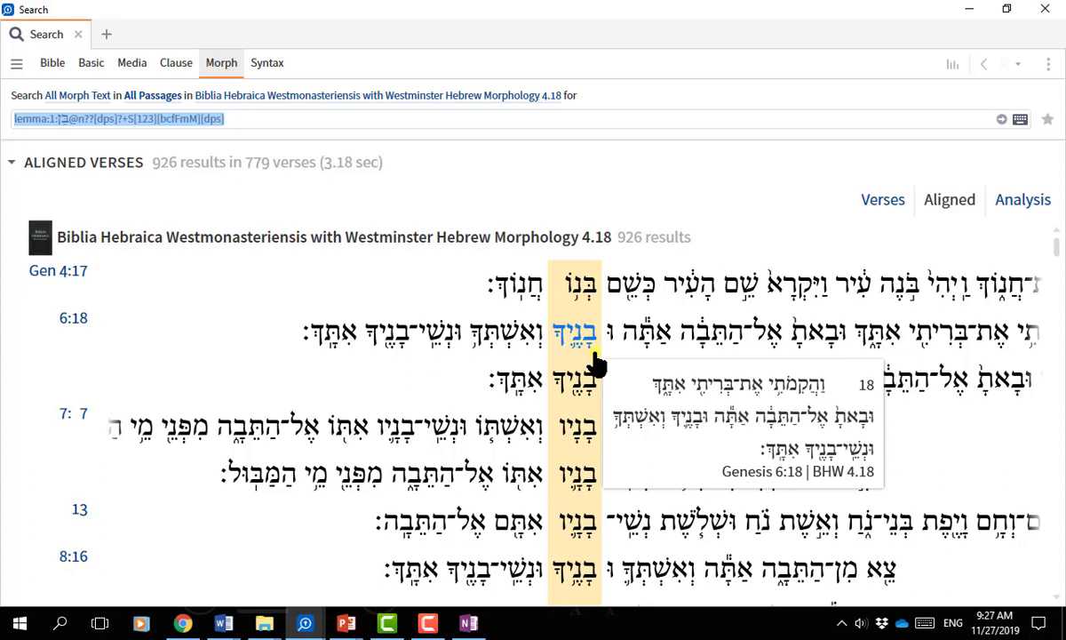
scroll(597, 364, "down", 3)
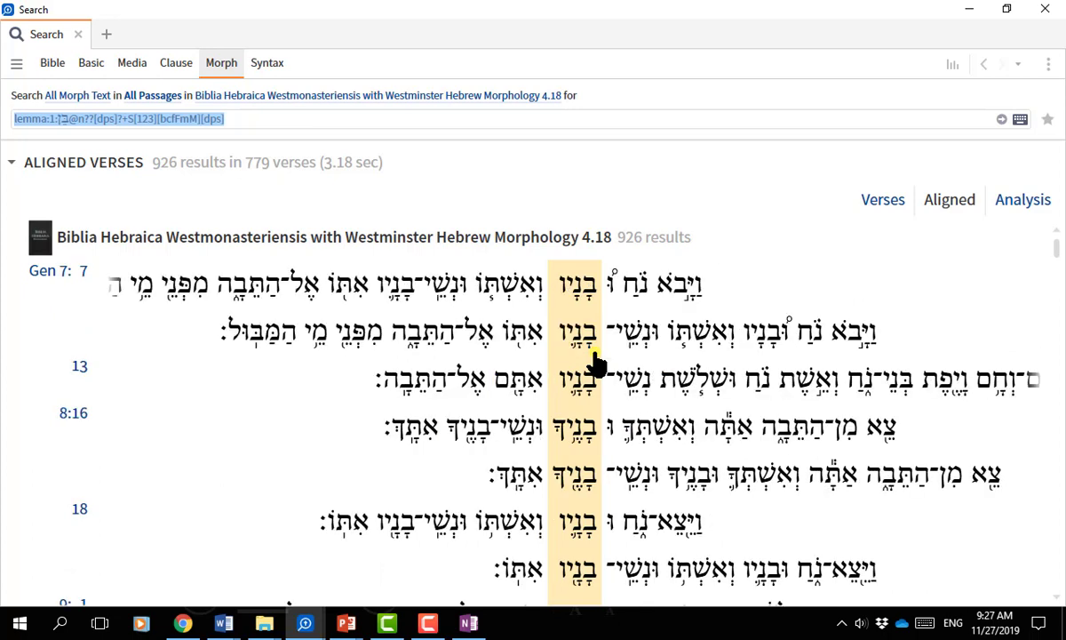
scroll(597, 364, "down", 6)
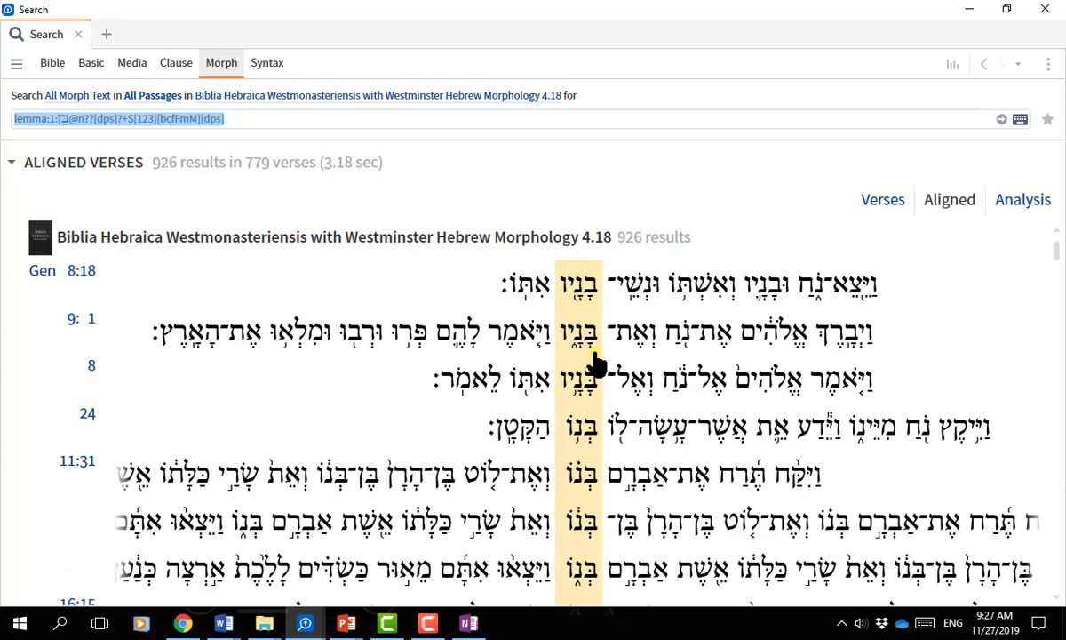
scroll(597, 365, "down", 15)
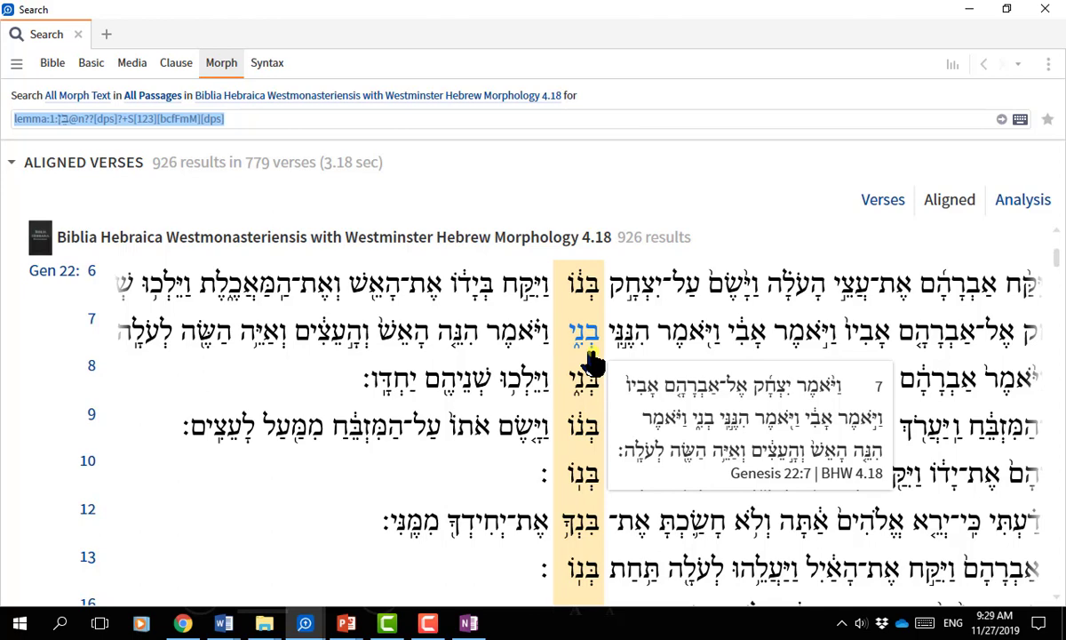
Examine the suffixed forms of בן in the aligned verses from Genesis 24:4 through Genesis 31:43
scroll(590, 305, "down", 4)
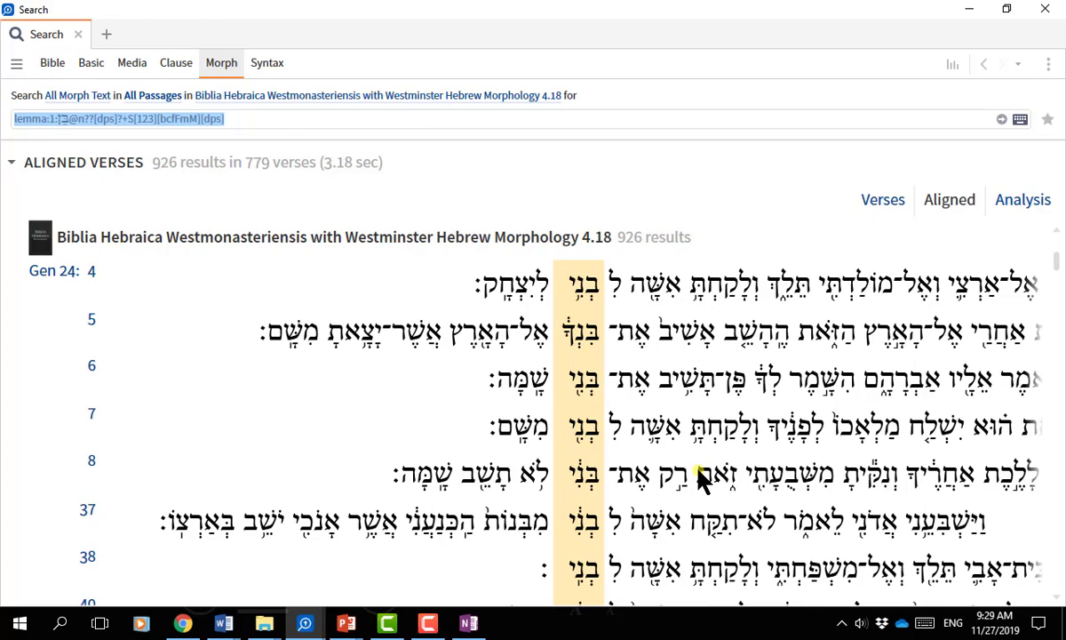
scroll(702, 480, "down", 3)
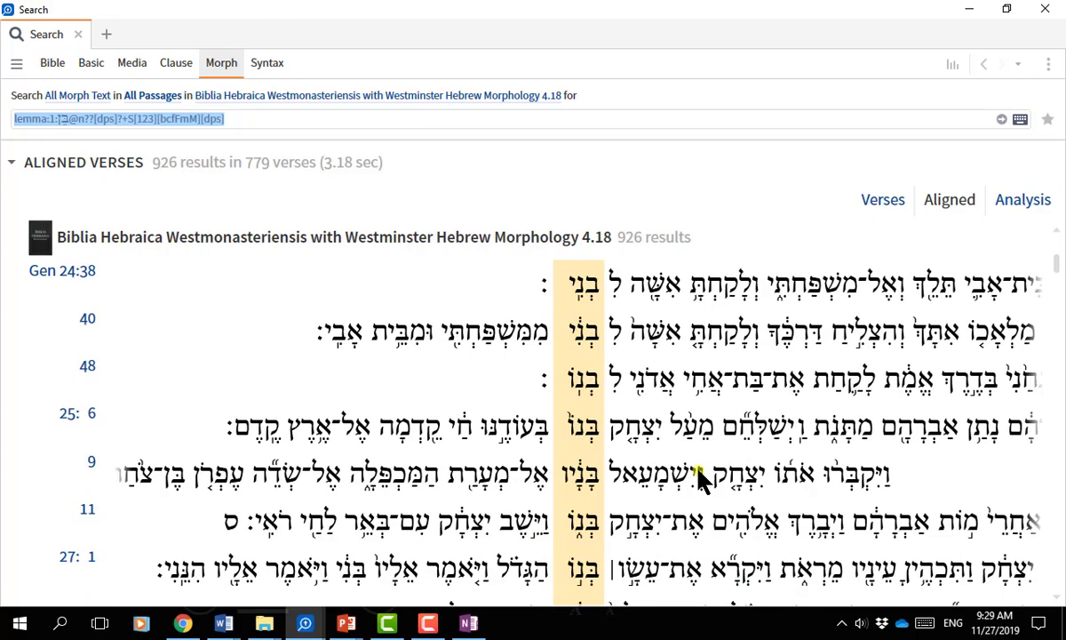
scroll(701, 480, "down", 6)
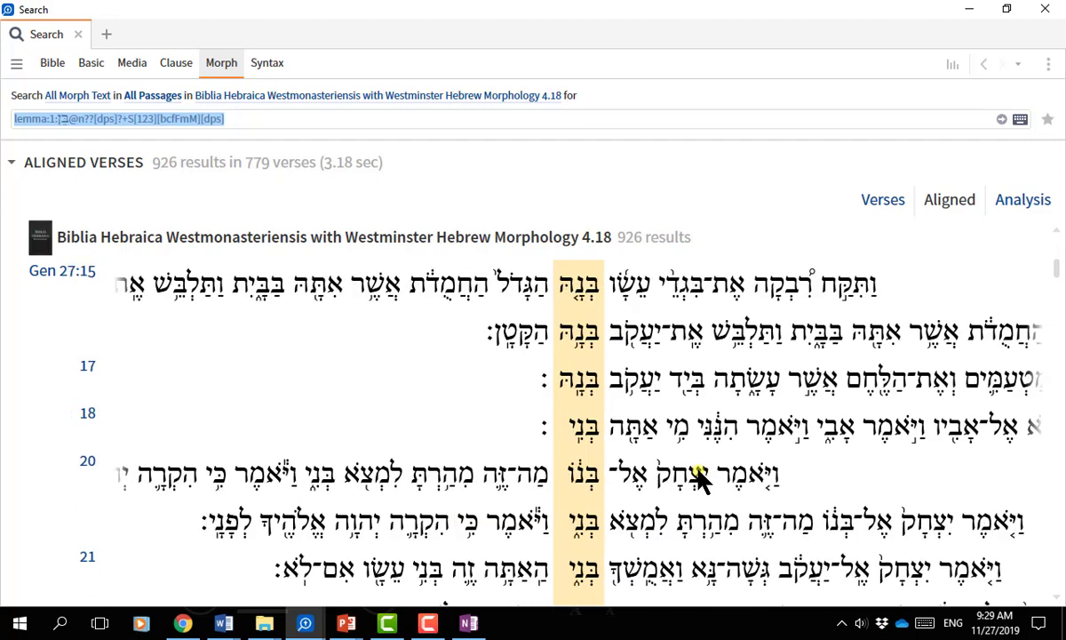
scroll(701, 479, "down", 1)
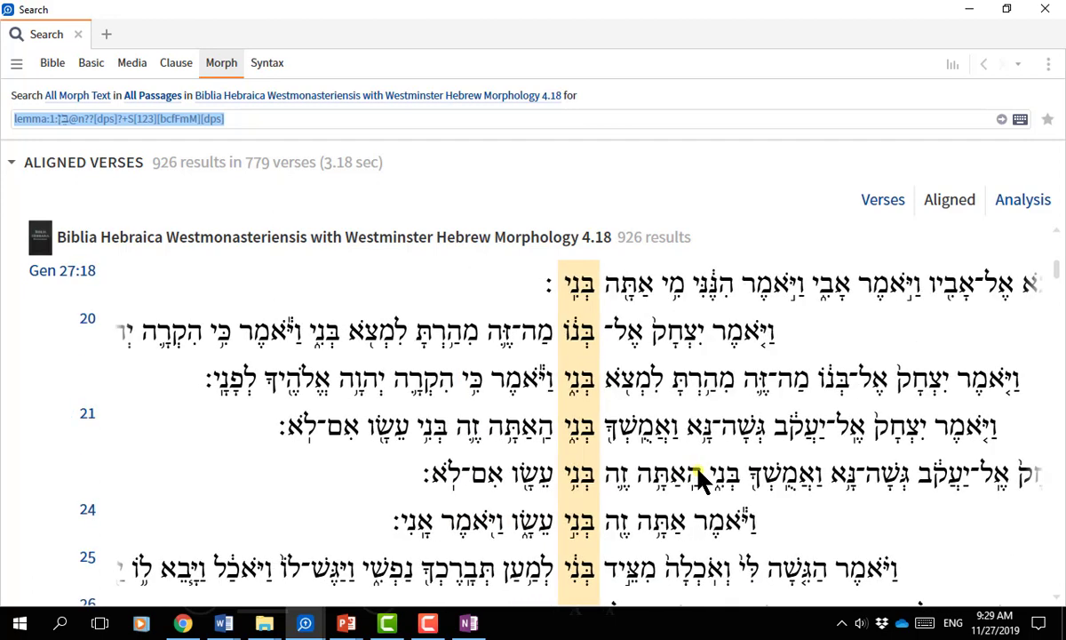
scroll(700, 480, "down", 2)
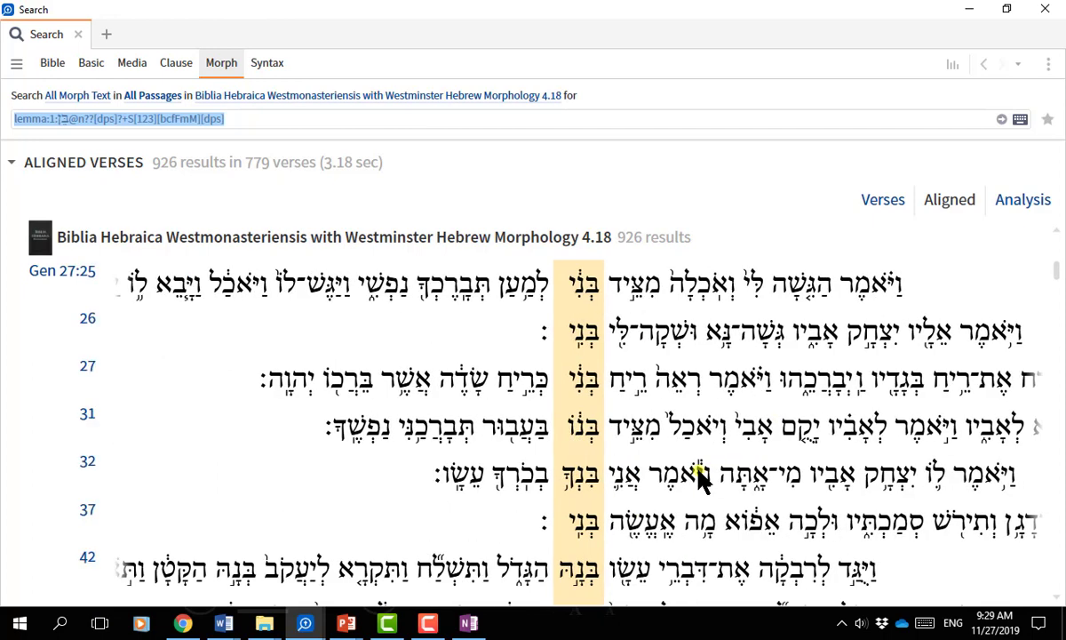
scroll(700, 480, "down", 2)
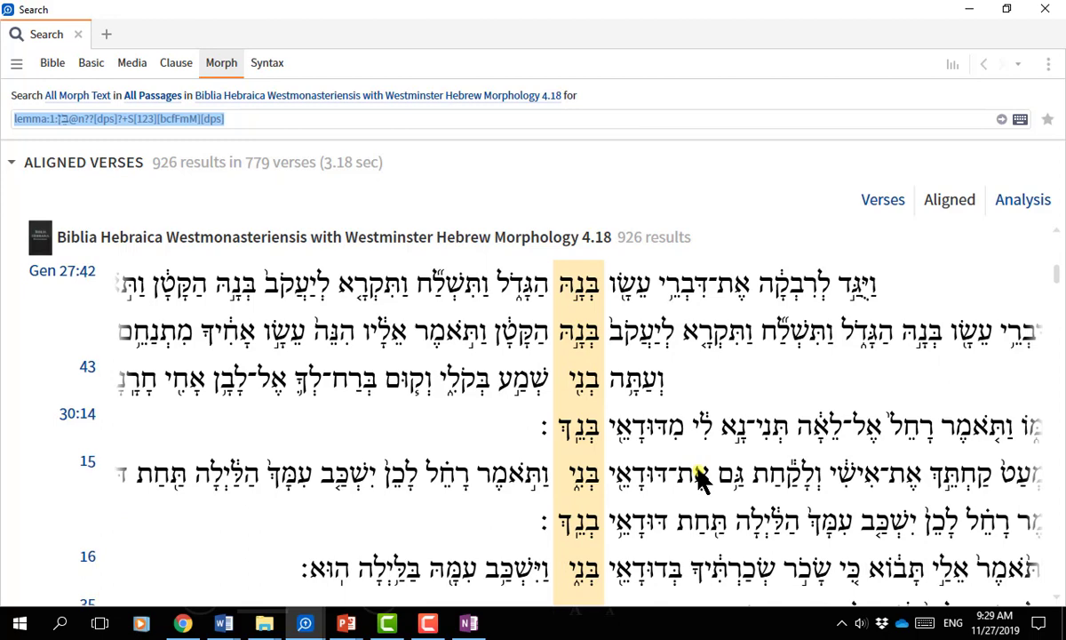
scroll(700, 480, "down", 5)
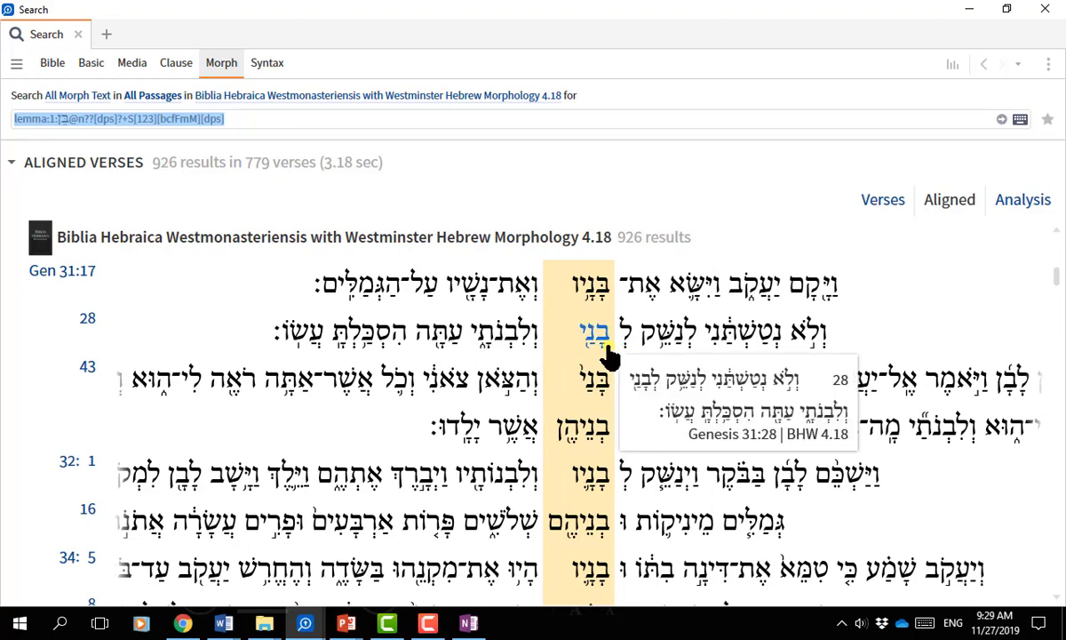
mouse_move(615, 357)
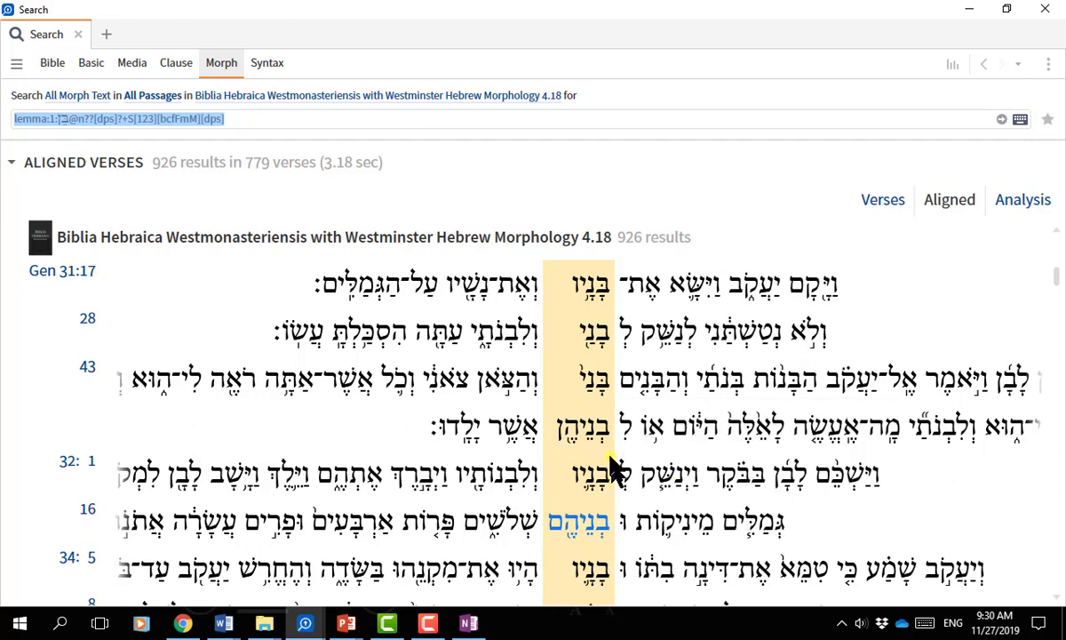
mouse_move(610, 452)
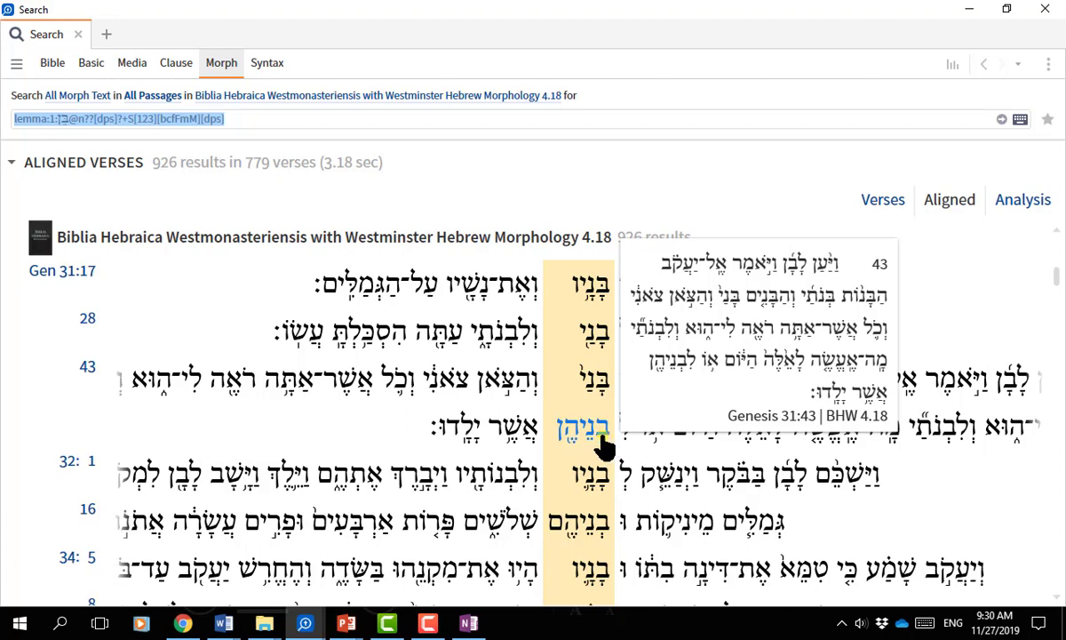
Examine the suffixed forms of בן from Genesis 34:24 onward, comparing the forms in Genesis 42:37 and 42:38
scroll(604, 444, "down", 3)
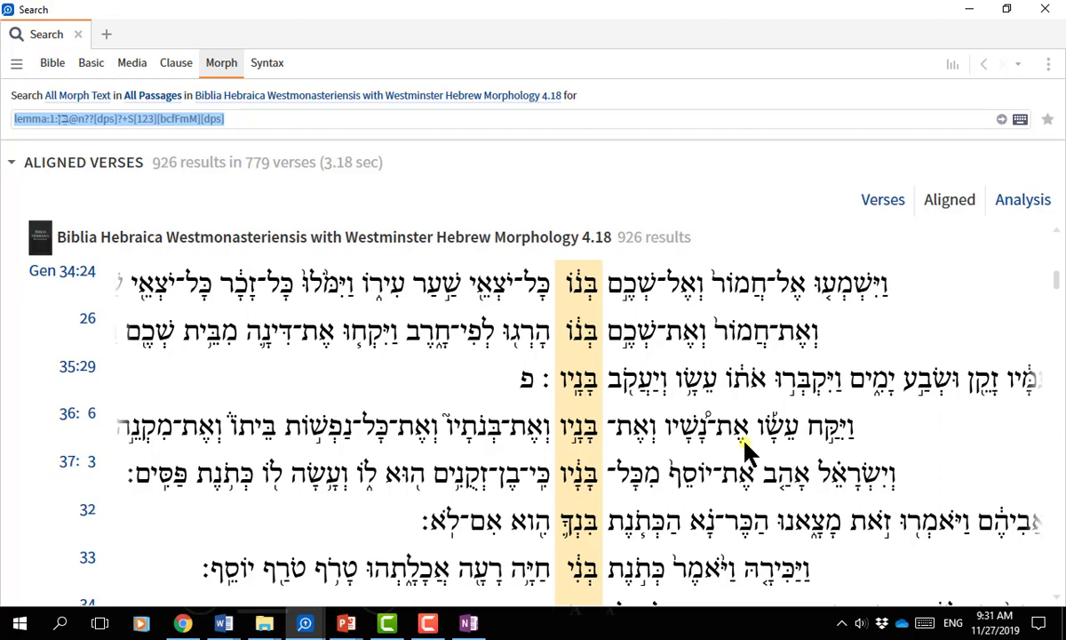
scroll(745, 451, "down", 3)
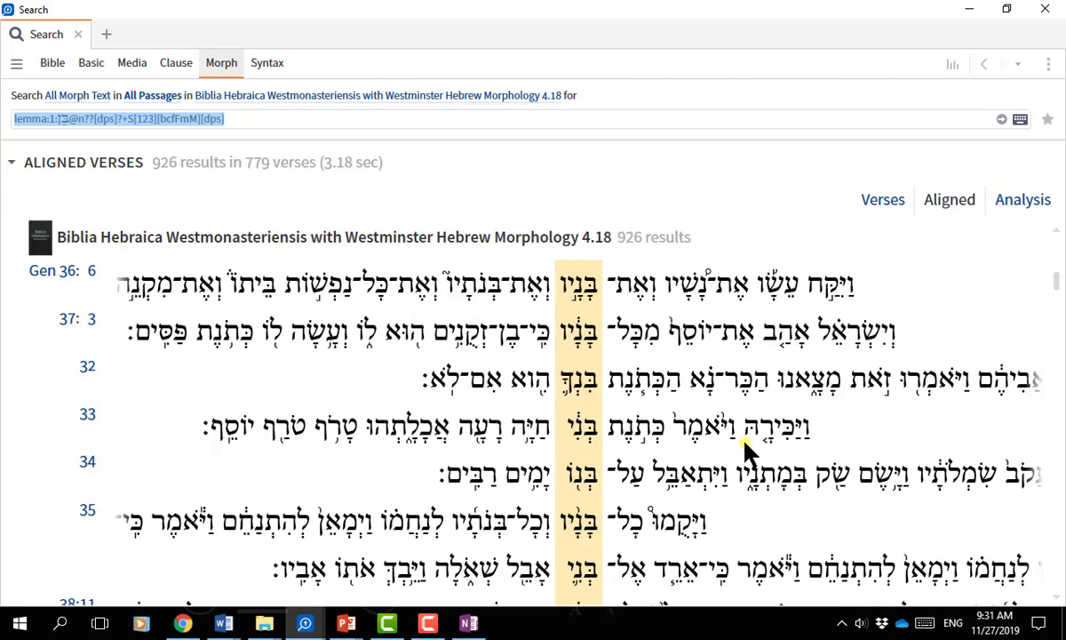
scroll(747, 449, "down", 2)
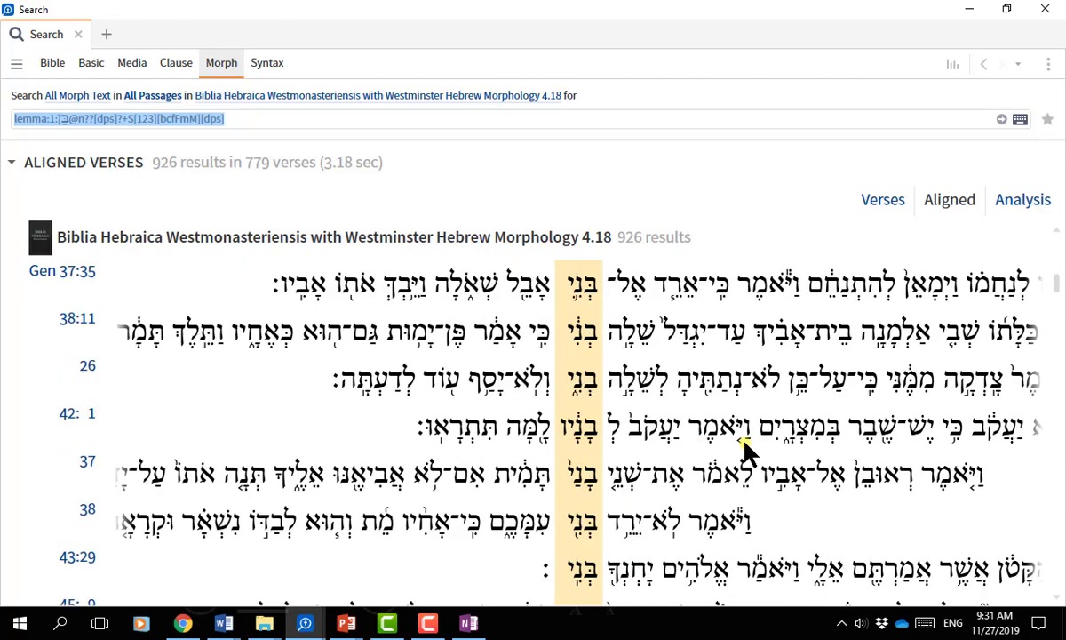
scroll(745, 452, "down", 1)
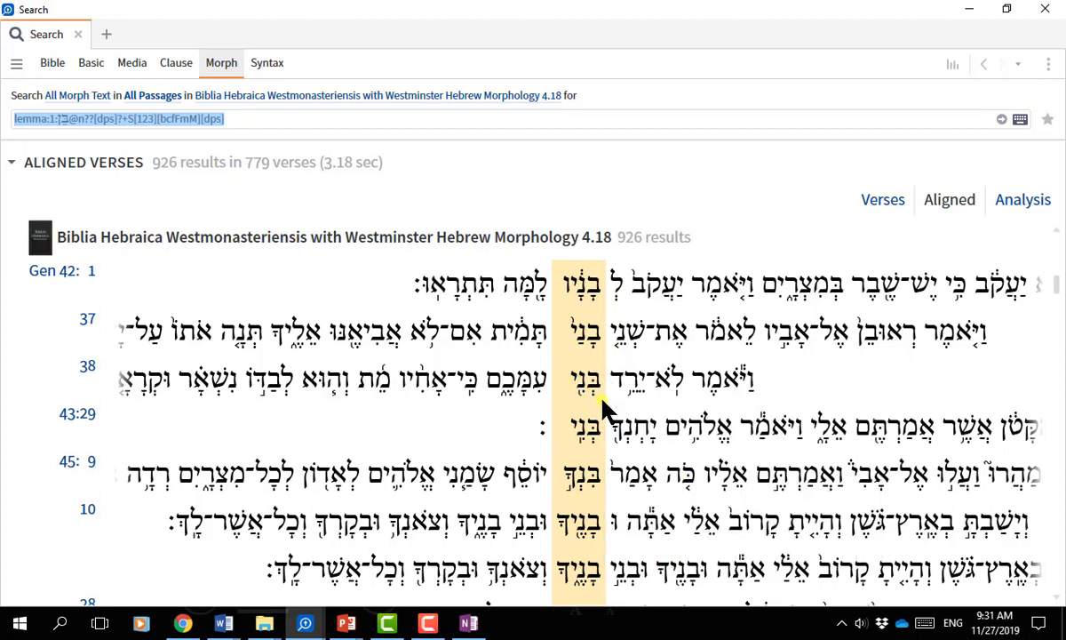
mouse_move(599, 405)
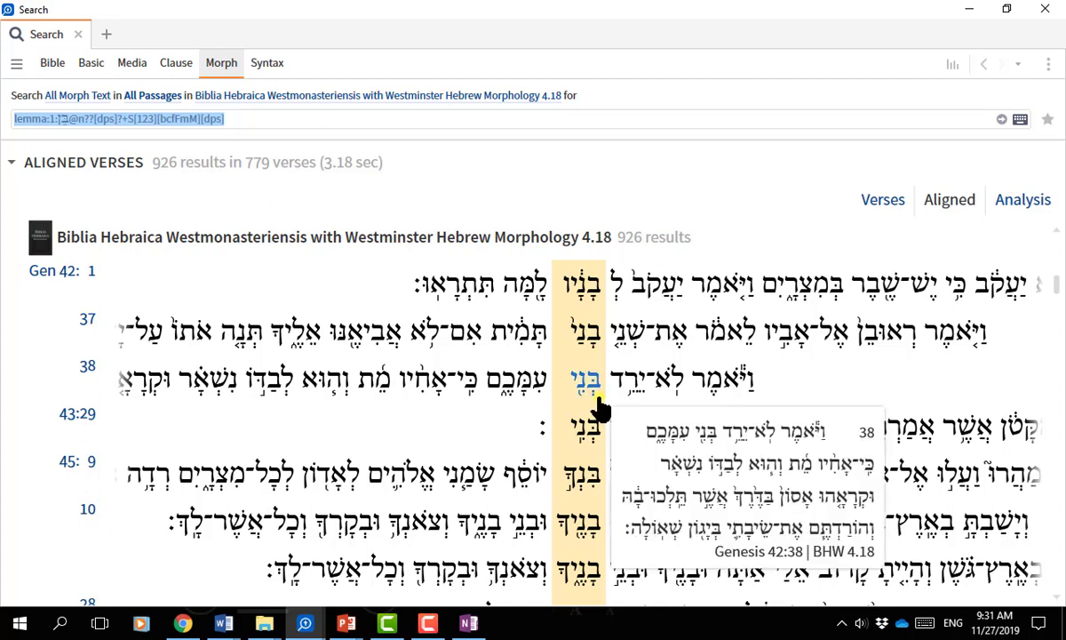
mouse_move(599, 355)
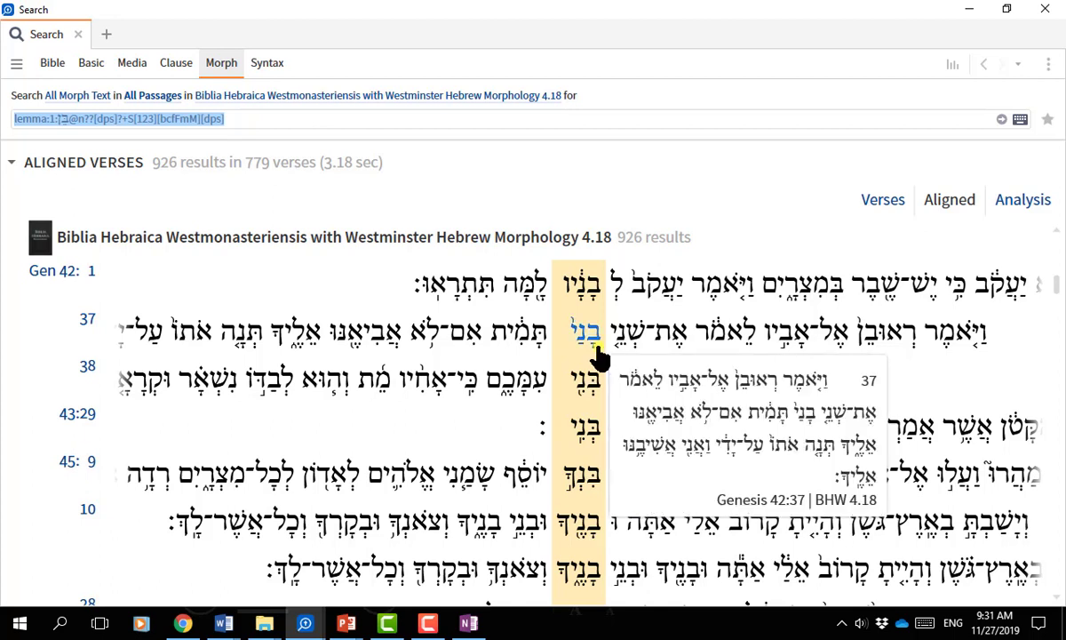
left_click(430, 625)
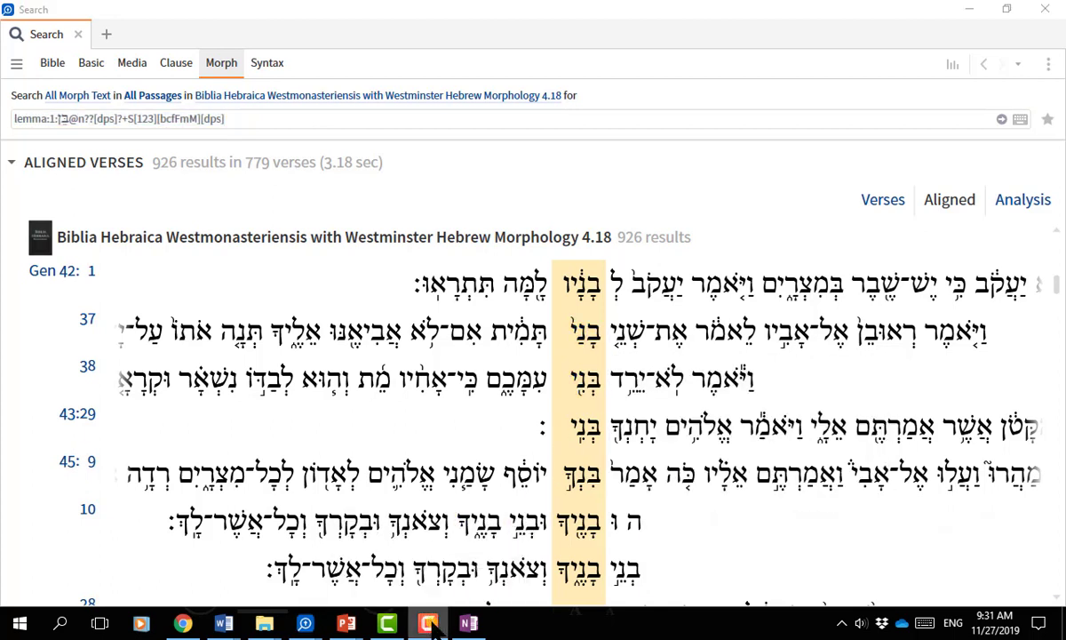
left_click(430, 624)
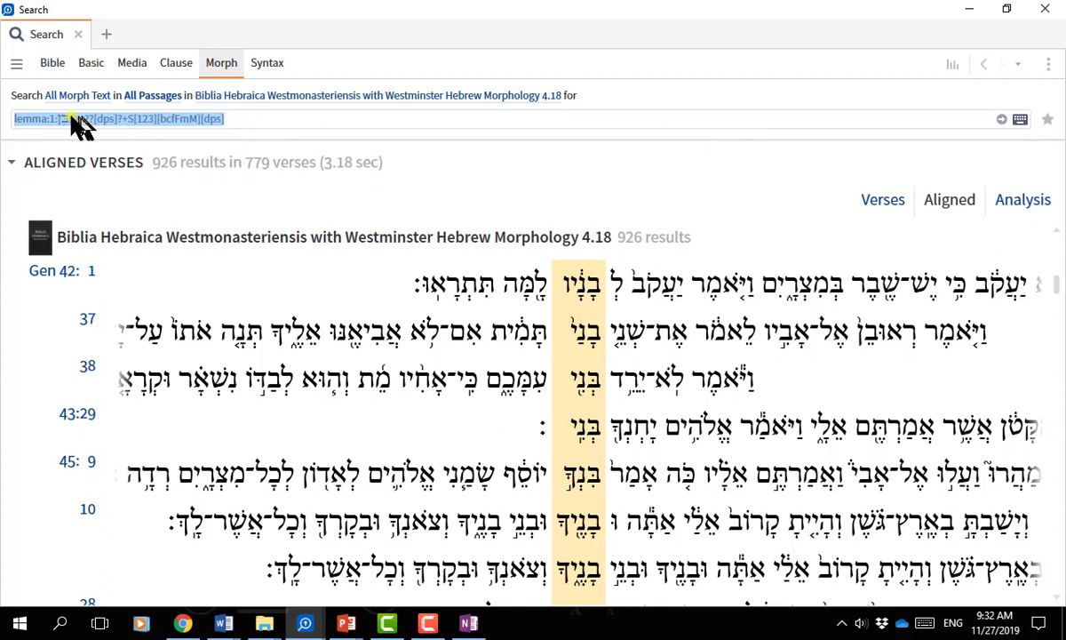
Clear the entire בן query from the morph search
left_click(270, 124)
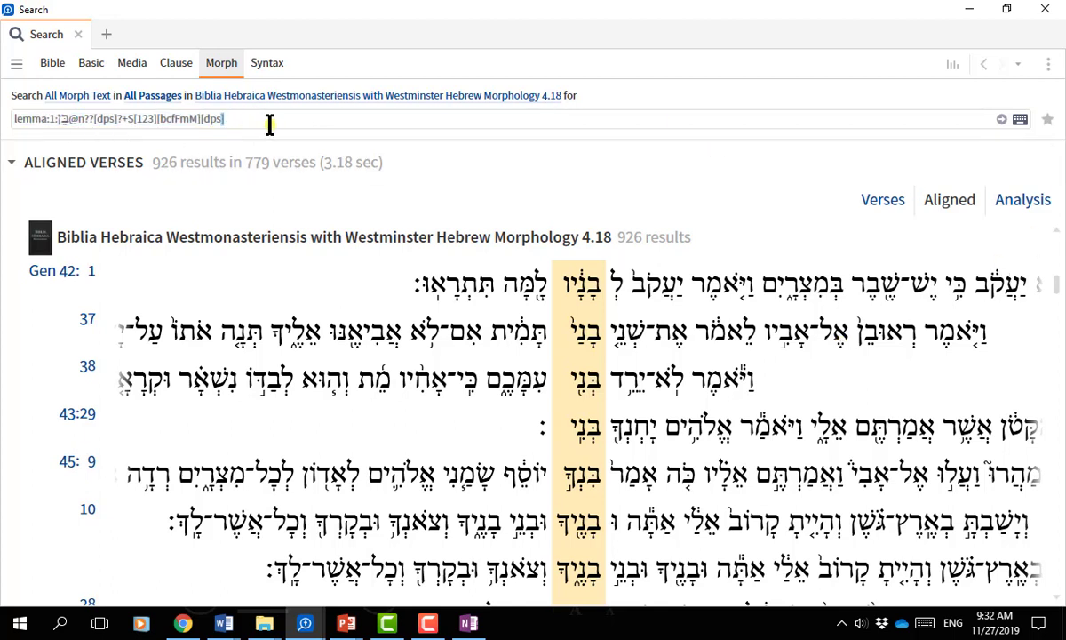
key("shift+Left")
key("shift+Left")
key("shift+Left")
key("shift+Left")
key("shift+Left")
key("shift+Left")
key("shift+Left")
key("shift+Left")
key("shift+Left")
key("shift+Left")
key("shift+Left")
key("shift+Left")
key("shift+Left")
key("shift+Left")
key("shift+Left")
key("shift+Left")
key("shift+Left")
key("shift+Left")
key("shift+Left")
key("shift+Left")
key("shift+Left")
key("shift+Left")
key("shift+Left")
key("shift+Left")
key("shift+Left")
key("shift+Left")
key("shift+Left")
key("shift+Left")
key("shift+Left")
key("shift+Left")
key("shift+Left")
key("shift+Left")
key("shift+Left")
key("shift+Left")
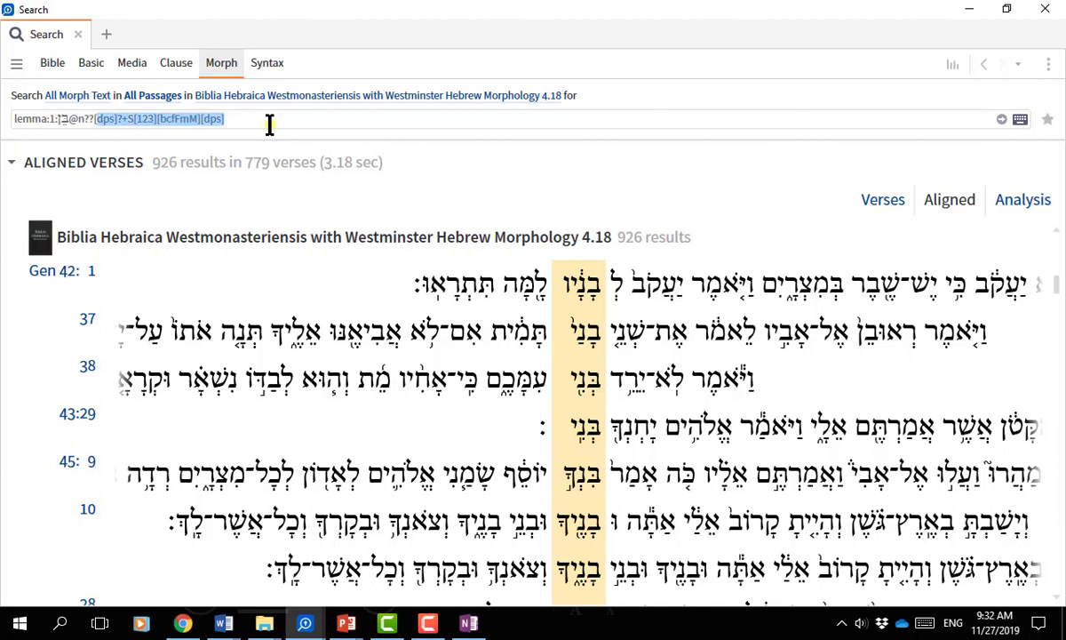
key("shift+Right")
key("shift+Right")
key("shift+Right")
key("shift+Right")
key("shift+Right")
key("BackSpace")
key("BackSpace")
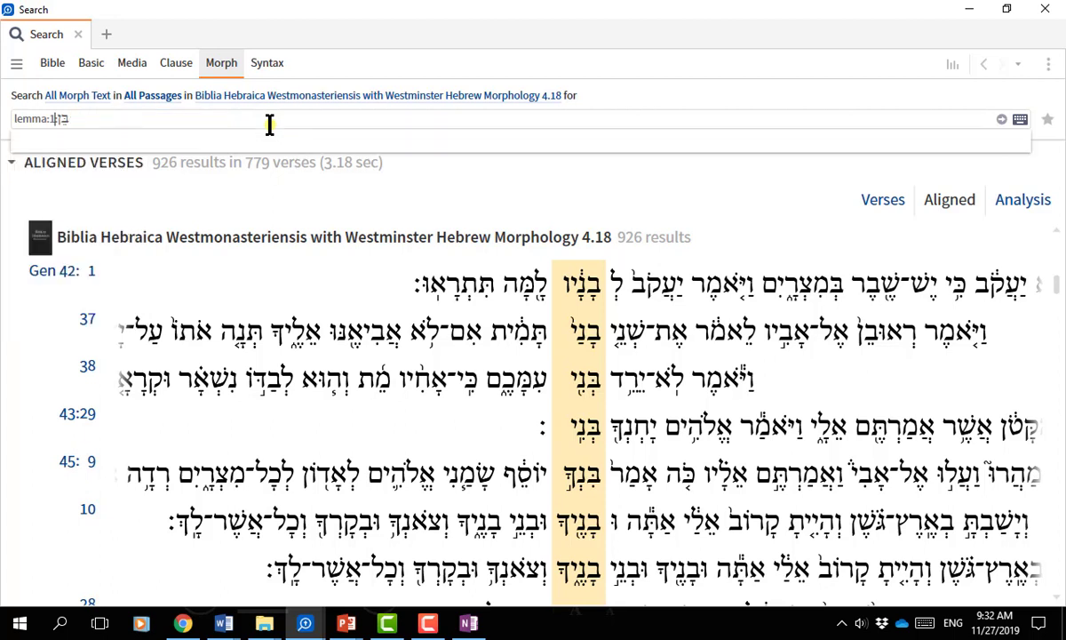
key("BackSpace")
key("BackSpace")
key("BackSpace")
key("BackSpace")
key("BackSpace")
key("BackSpace")
key("BackSpace")
key("BackSpace")
key("BackSpace")
key("BackSpace")
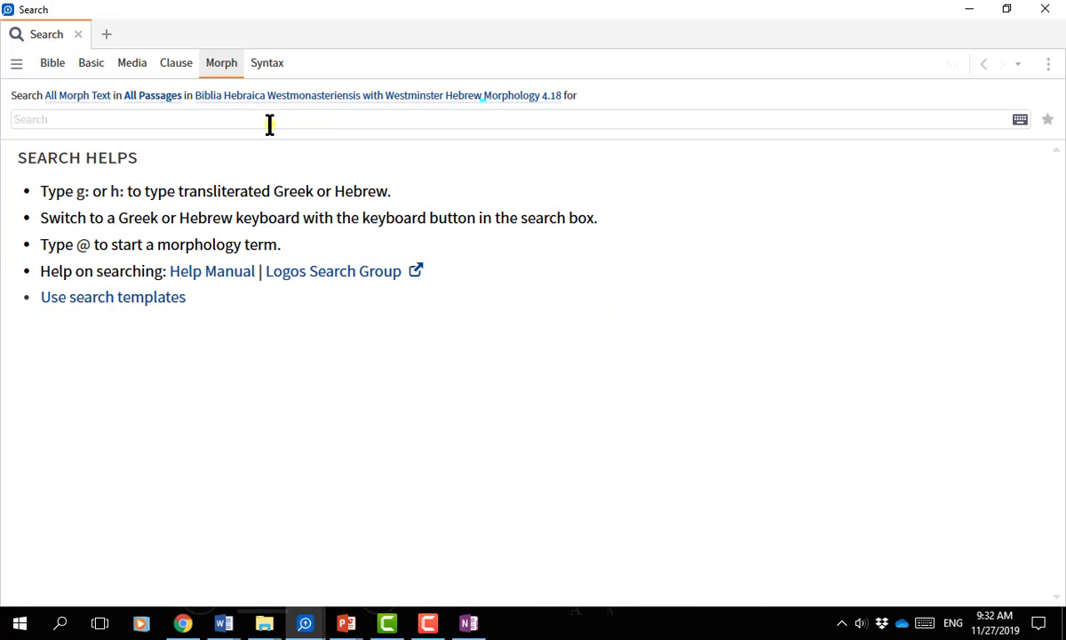
Try to run a morph search for the transliterated Hebrew word h:ab
type("h:")
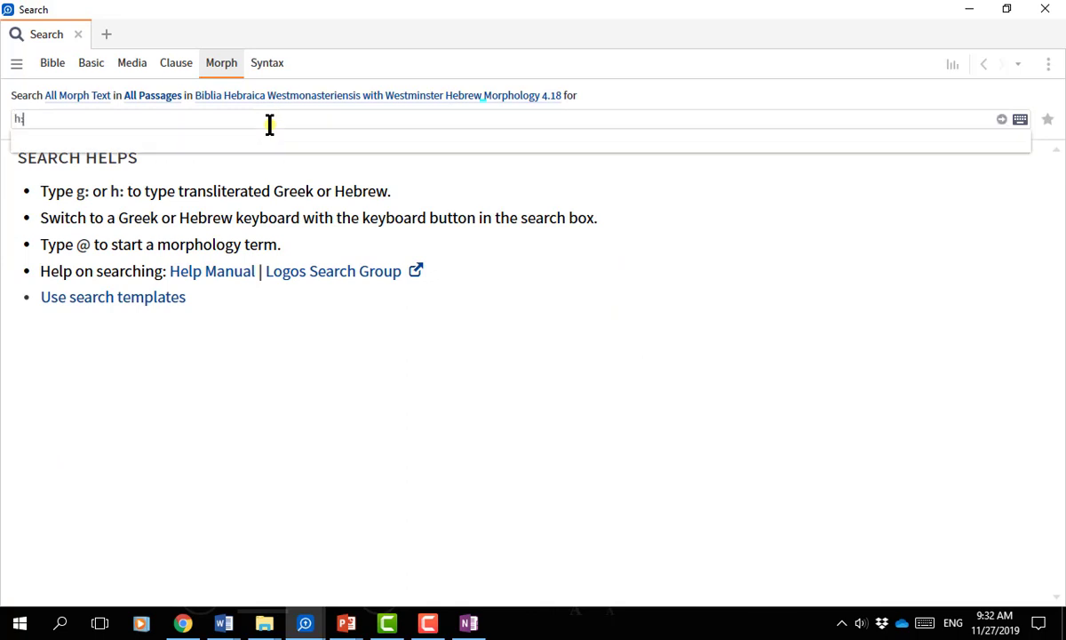
type("'ab")
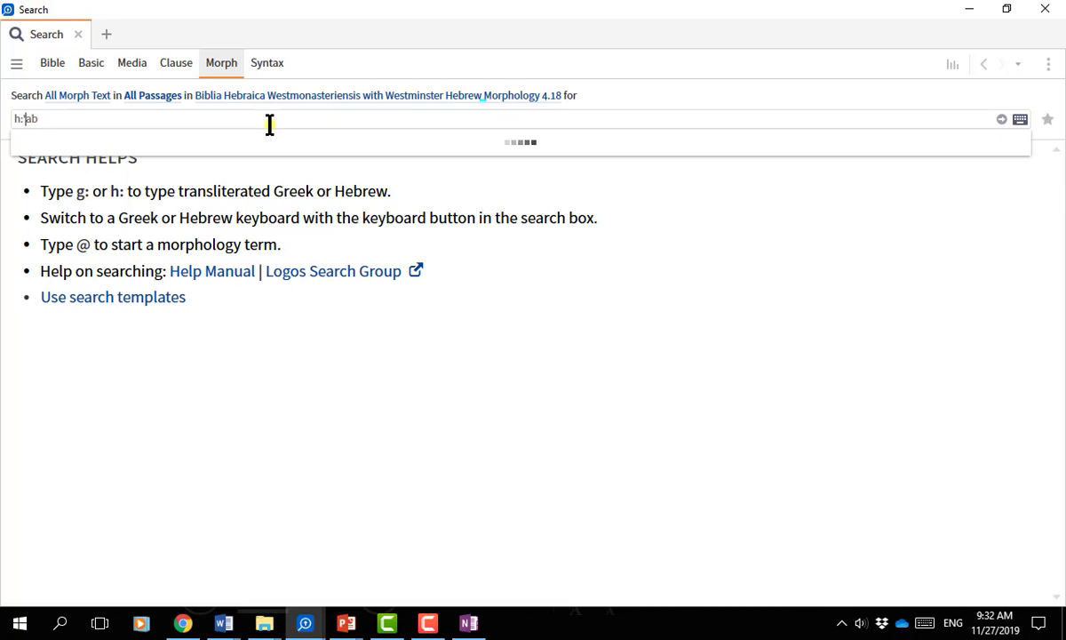
key("BackSpace")
key("Return")
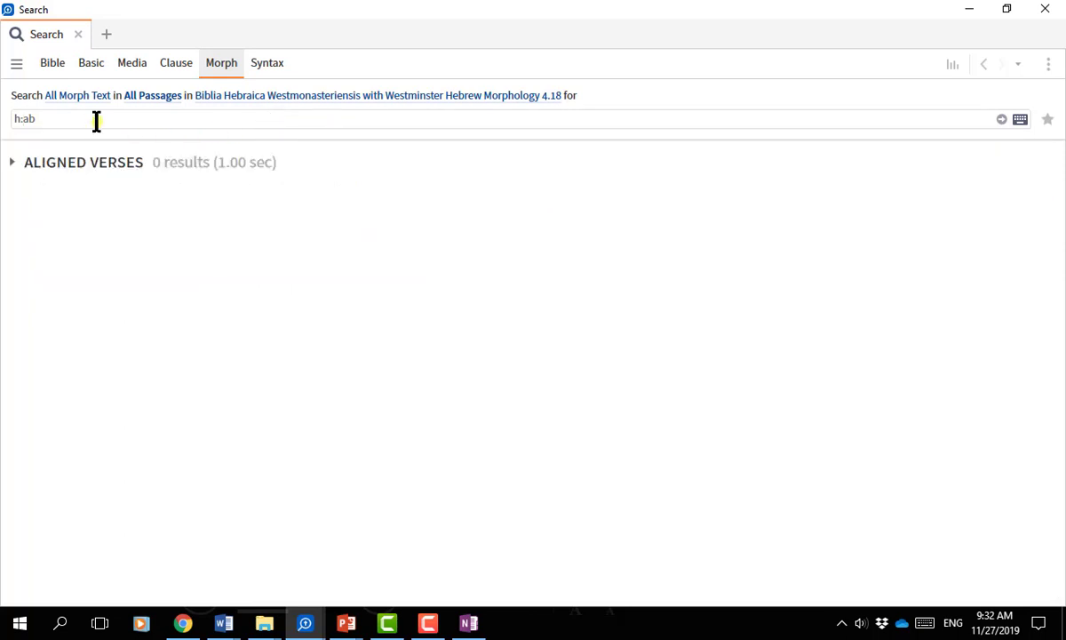
Look up h:ab, choose the lemma אָב (father), add the morphology @n??[dps]?+S[123][bcfFmM][dps], and run the search
type(":ab")
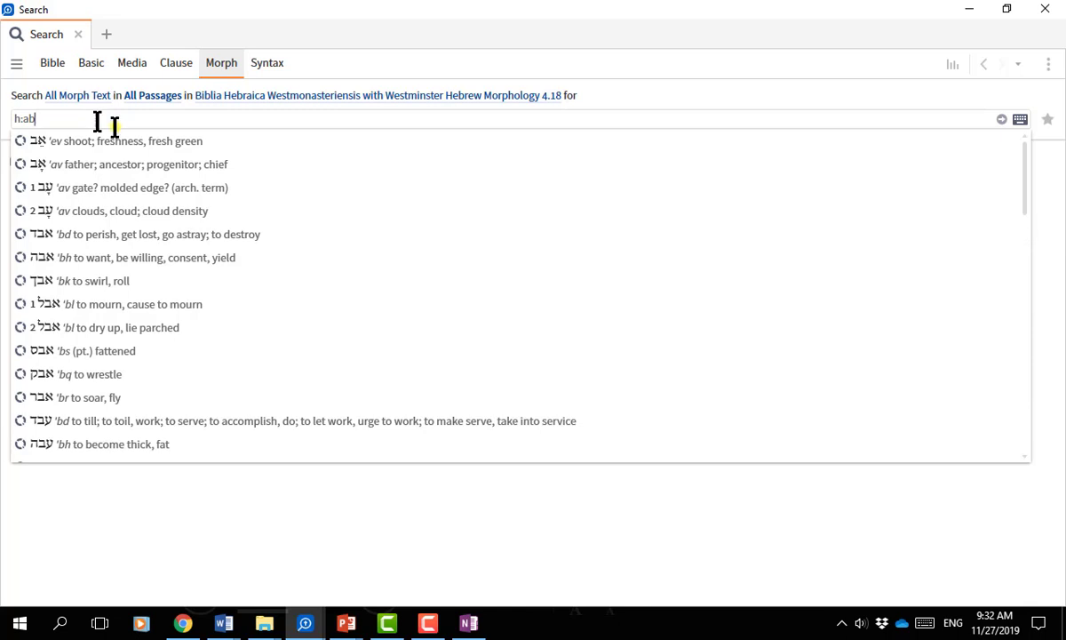
left_click(177, 174)
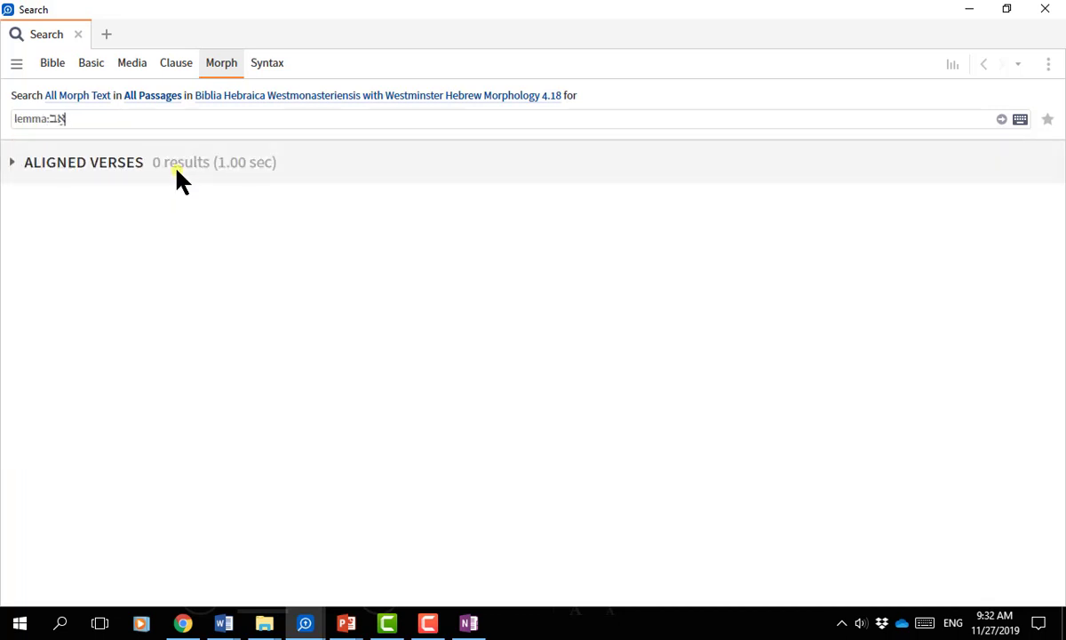
type("@")
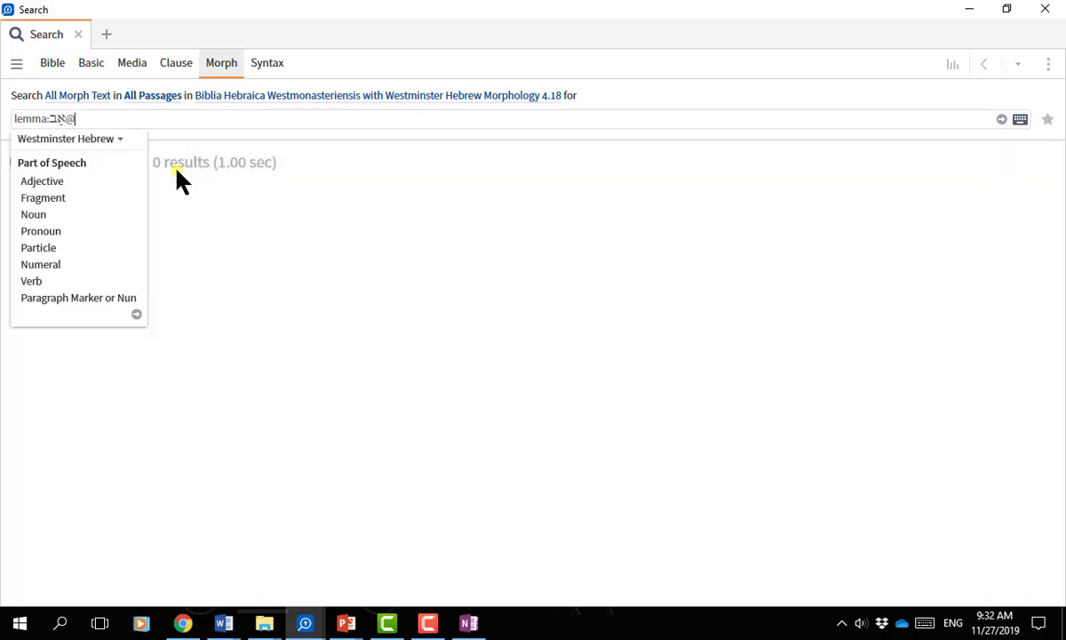
type("n??[dps]?+S[123][bcfFmM][dps")
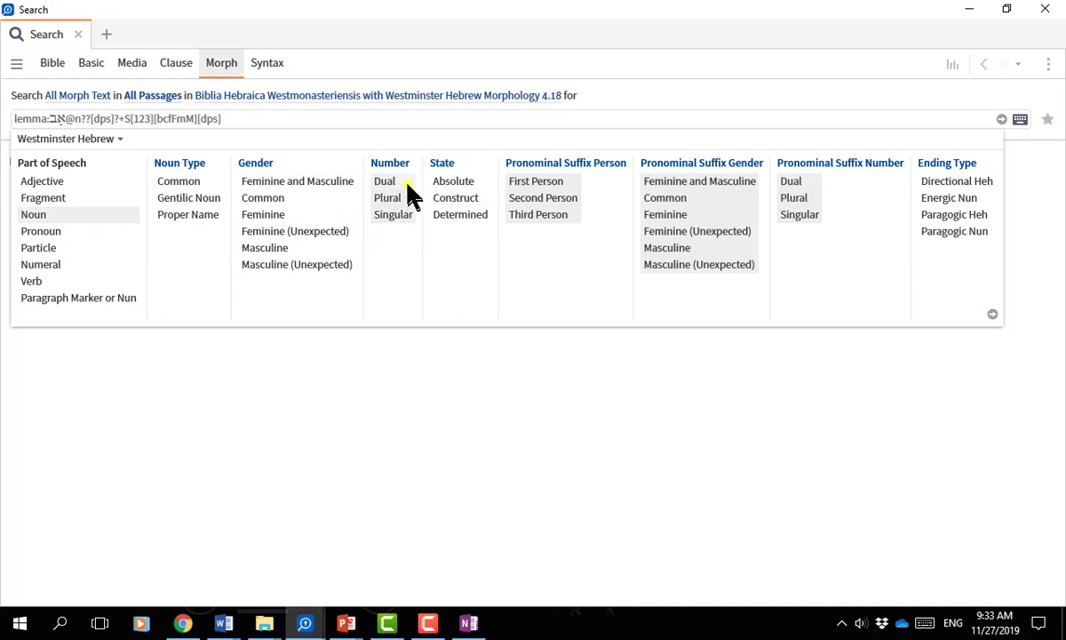
mouse_move(406, 227)
left_click(993, 316)
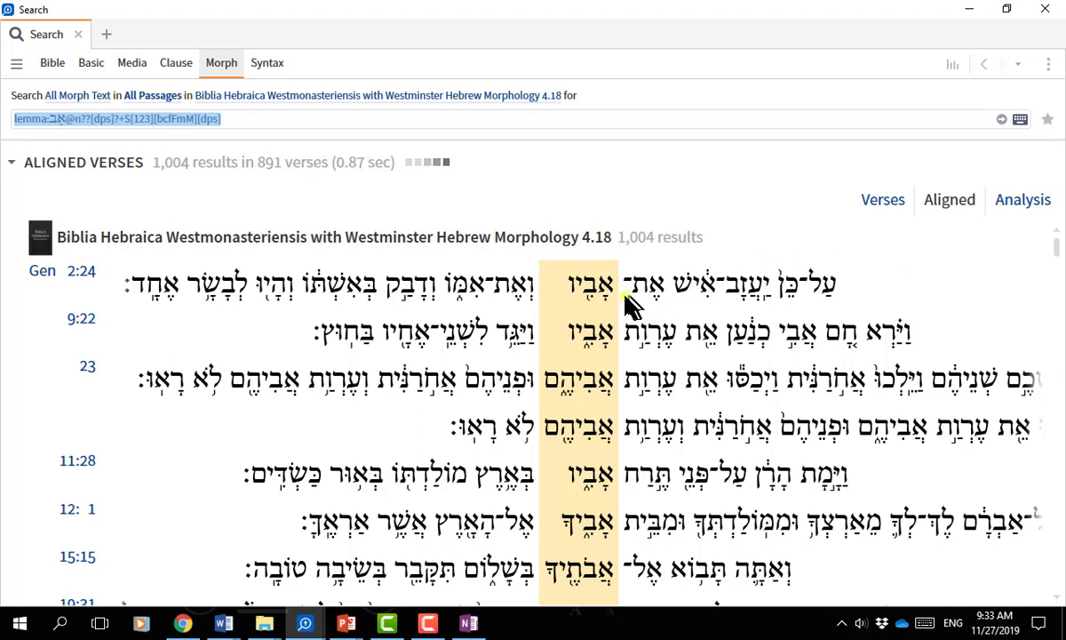
Examine the suffixed forms of אָב in the aligned verses from Genesis 2:24 through Genesis 19:36
mouse_move(612, 311)
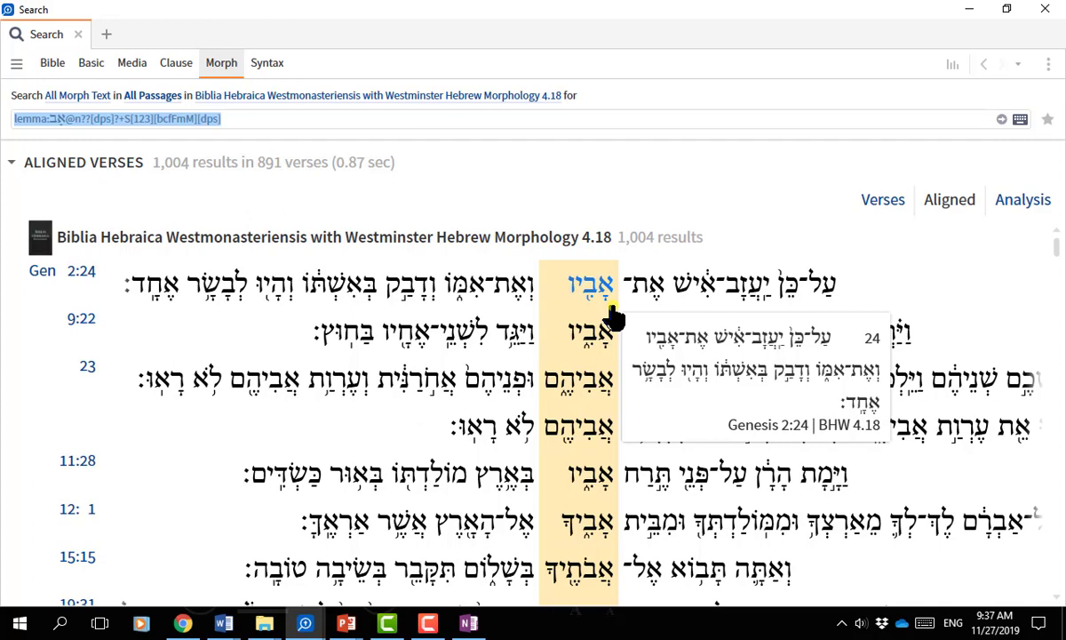
mouse_move(611, 404)
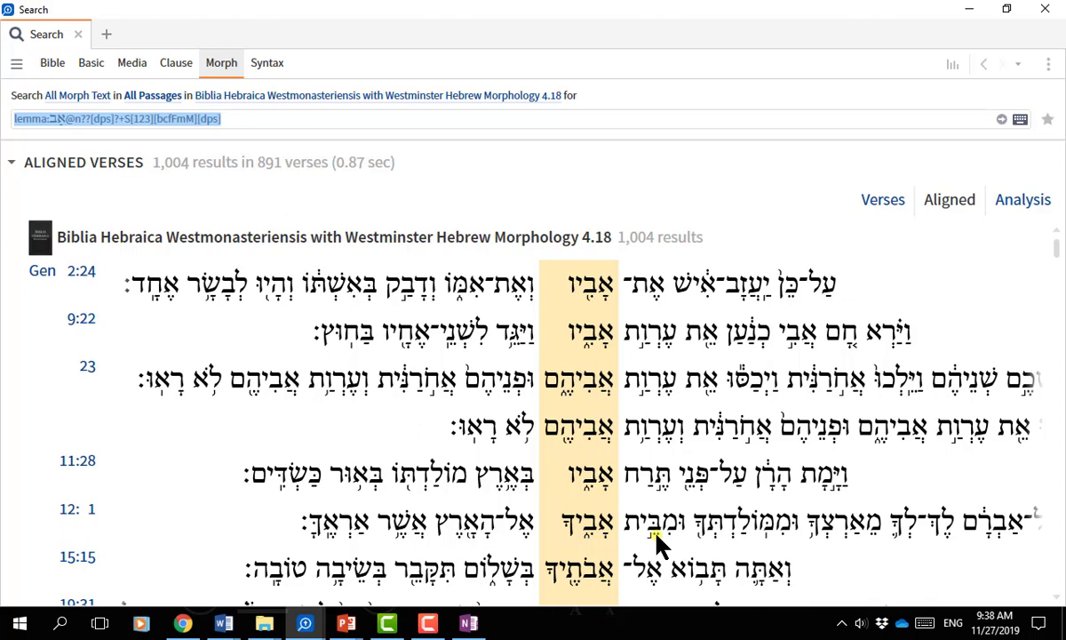
scroll(657, 544, "down", 3)
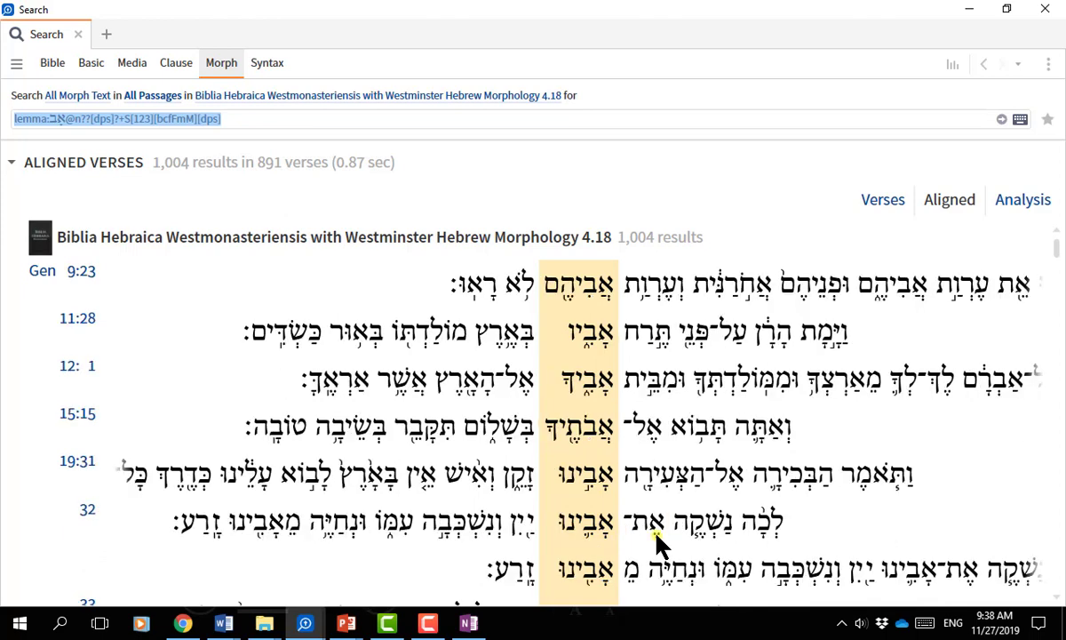
scroll(658, 544, "down", 6)
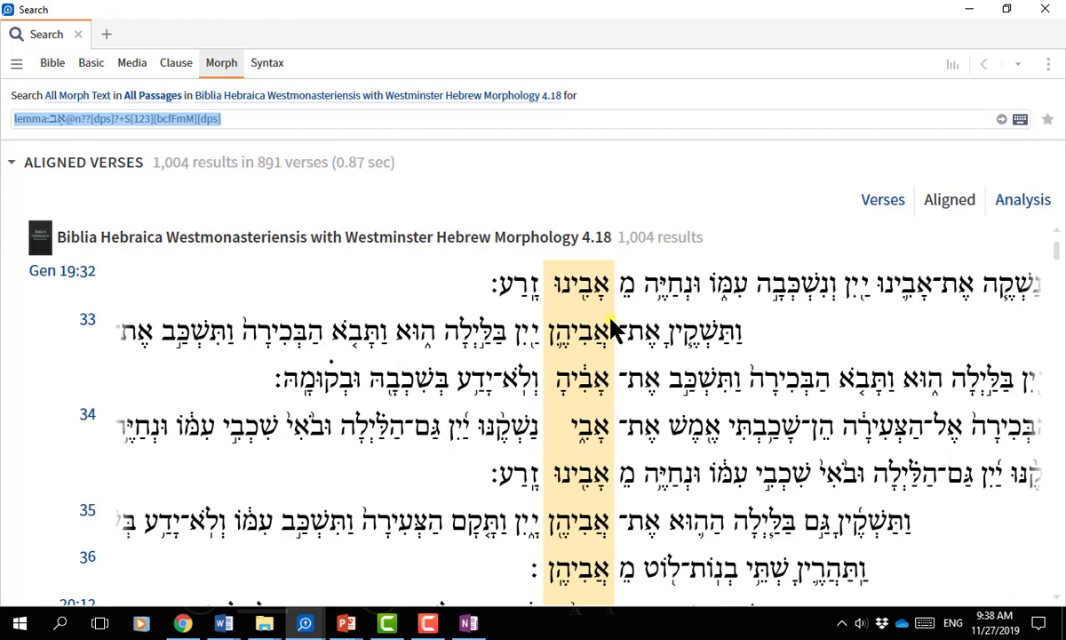
scroll(613, 329, "up", 3)
mouse_move(609, 309)
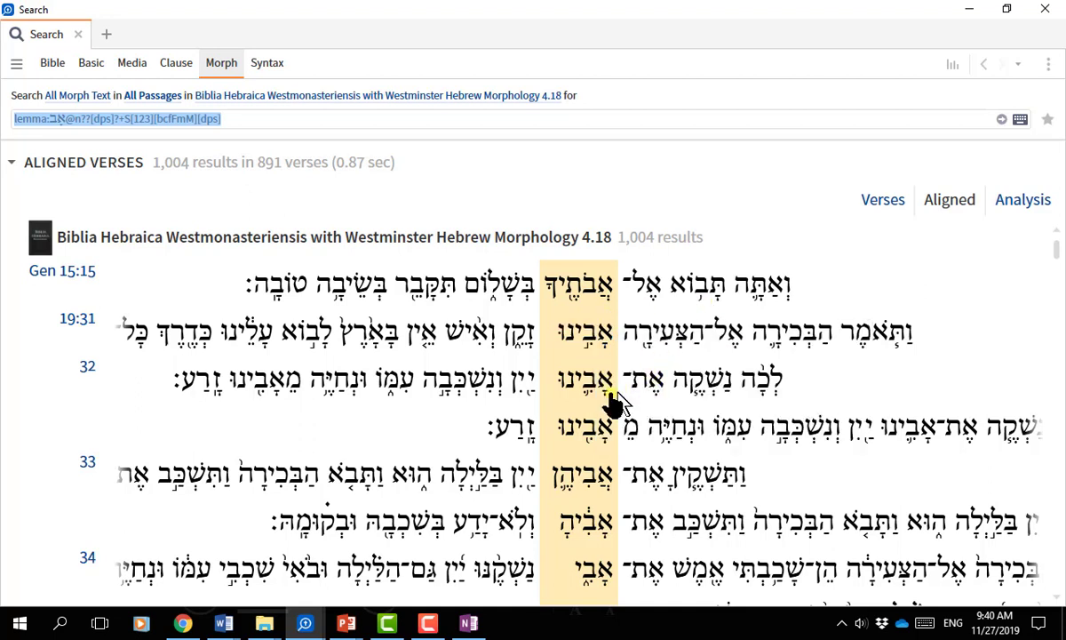
mouse_move(613, 404)
mouse_move(609, 544)
mouse_move(582, 558)
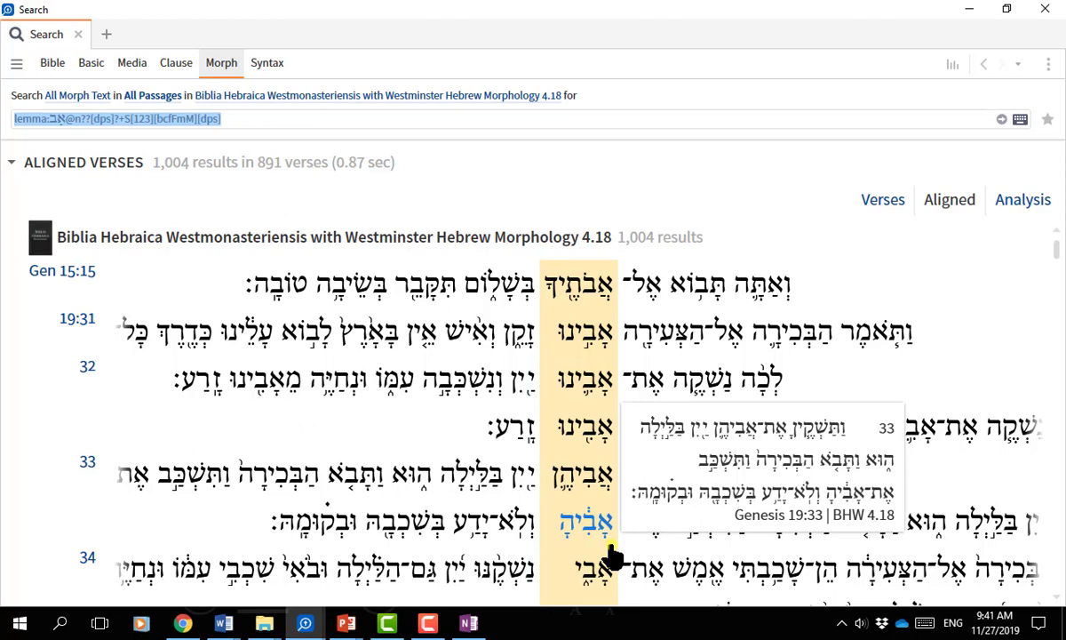
Examine the suffixed forms of אָב in the aligned verses from Genesis 19:32 through Genesis 31:19
scroll(611, 555, "down", 3)
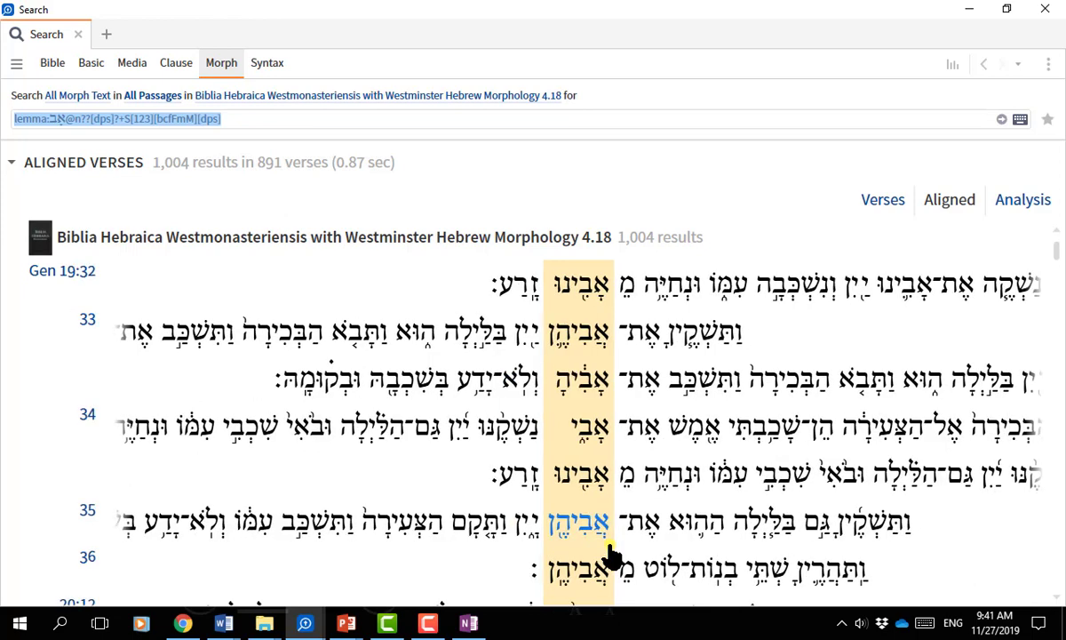
scroll(611, 555, "down", 3)
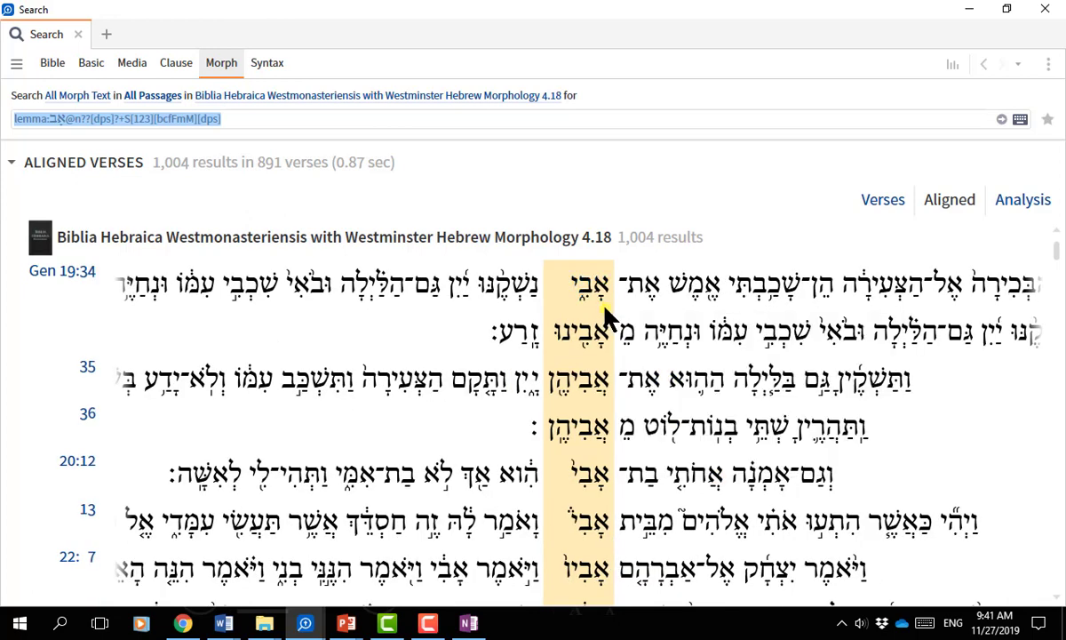
mouse_move(607, 309)
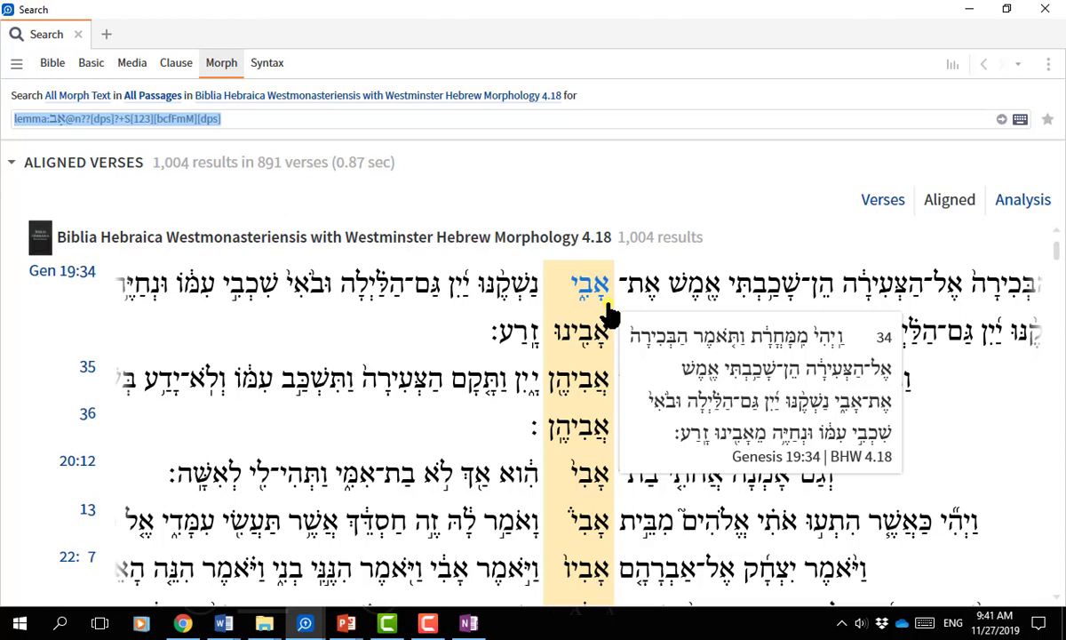
scroll(609, 311, "down", 3)
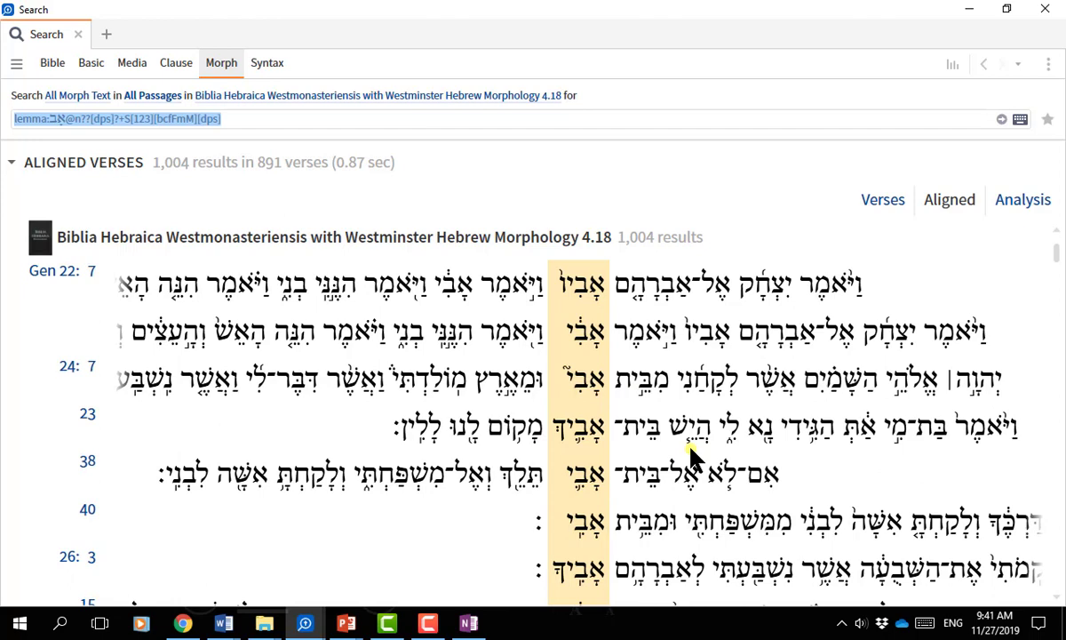
scroll(692, 458, "down", 3)
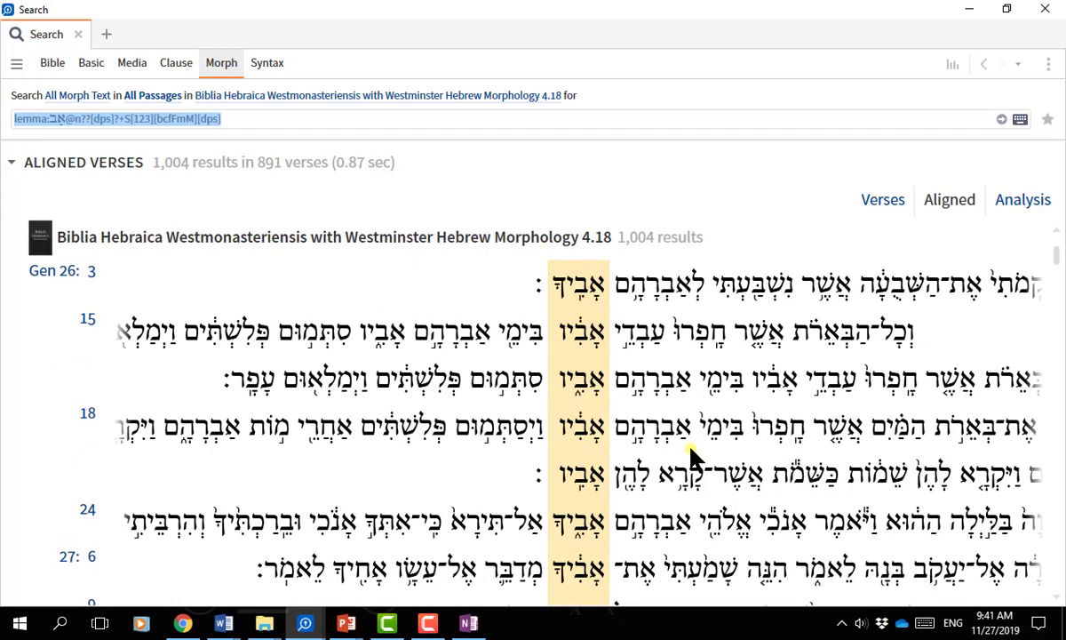
scroll(691, 458, "down", 4)
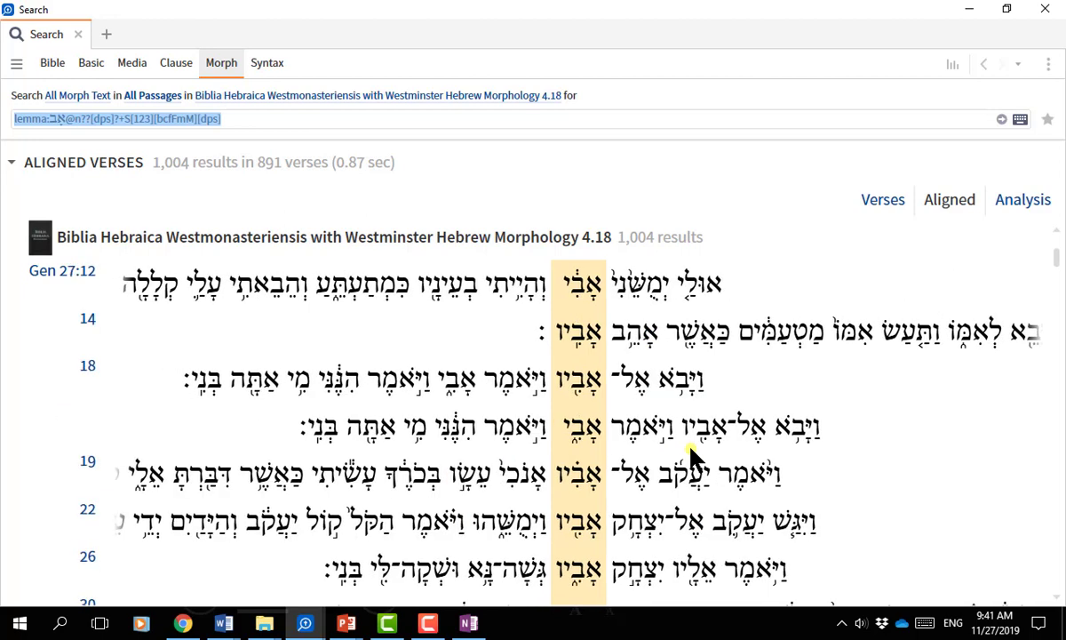
scroll(691, 457, "down", 3)
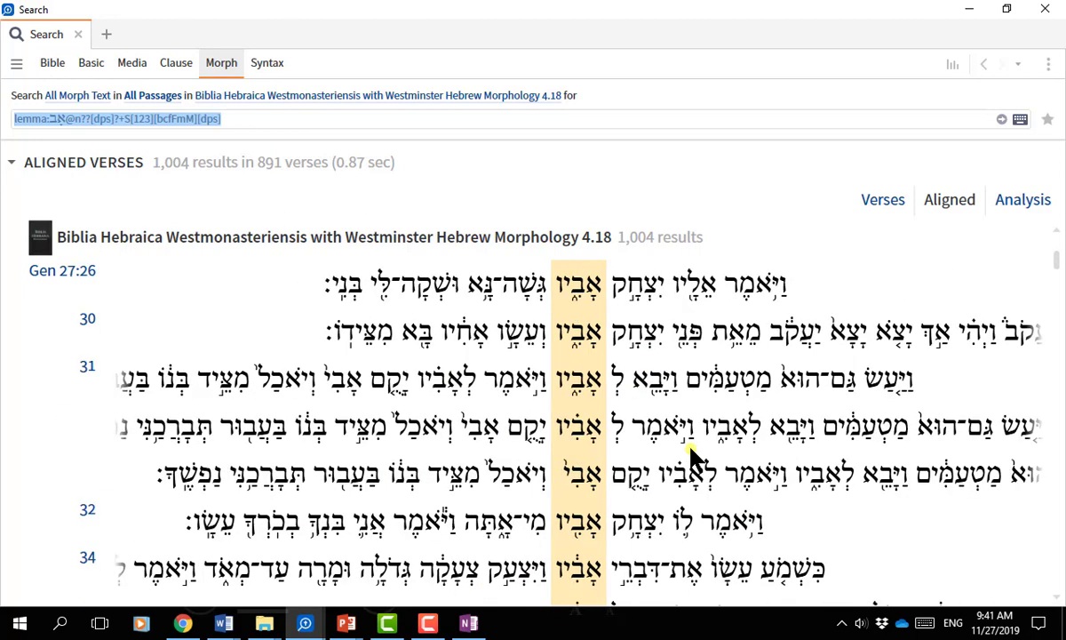
scroll(691, 457, "down", 2)
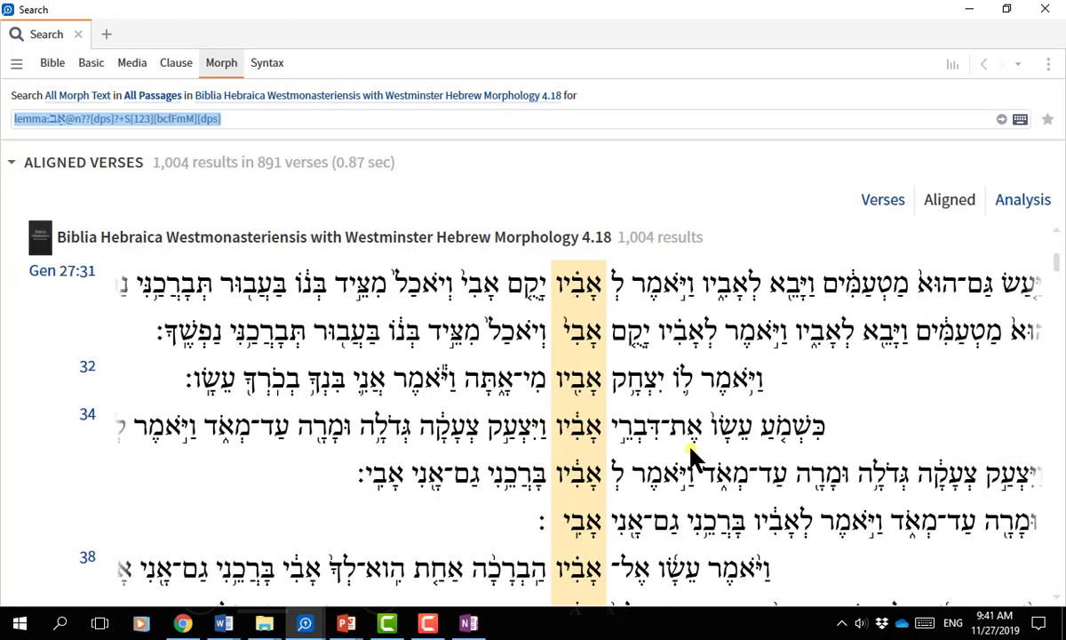
scroll(691, 457, "down", 3)
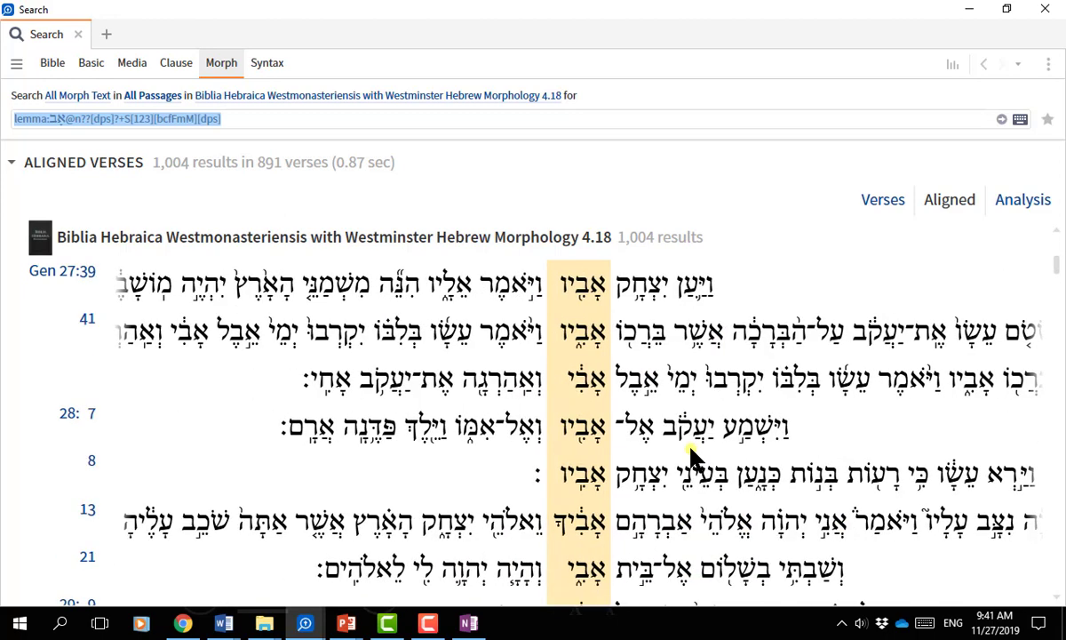
scroll(691, 457, "down", 3)
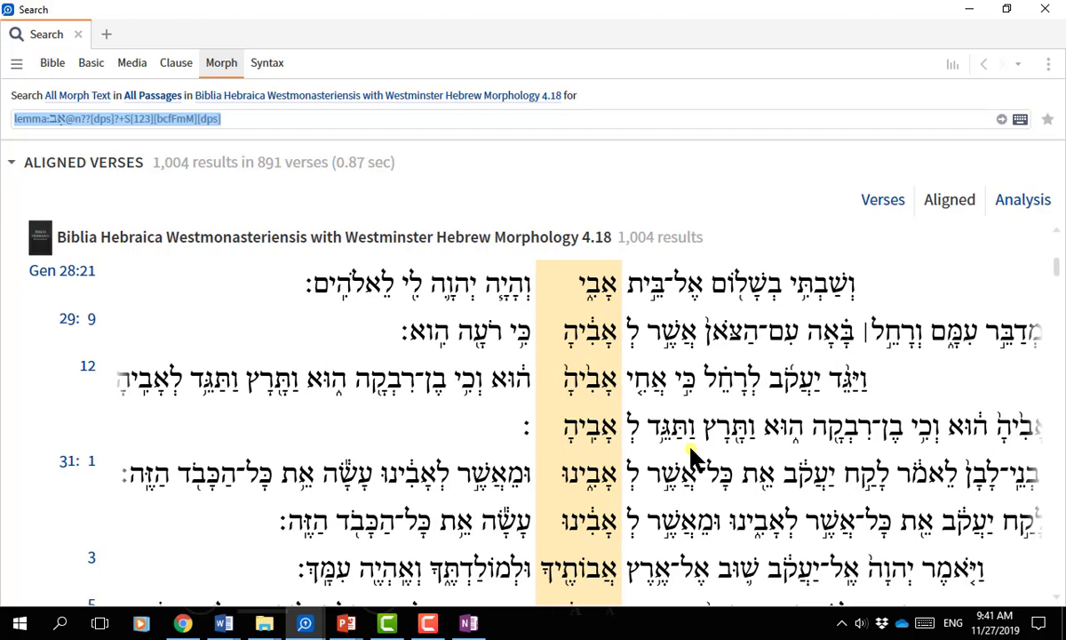
scroll(691, 457, "down", 3)
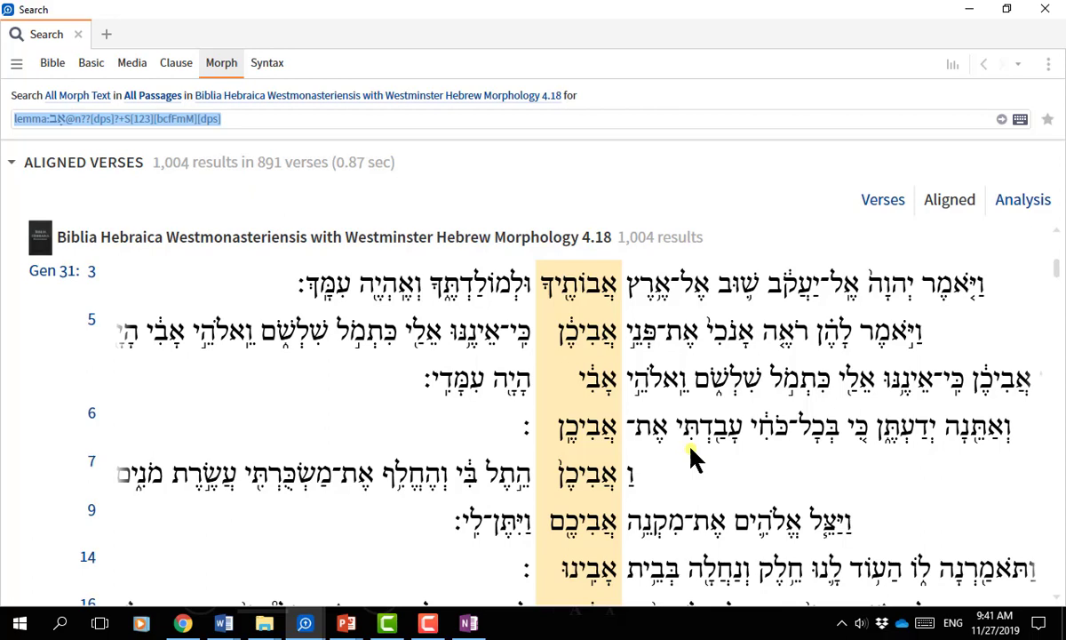
scroll(691, 458, "down", 2)
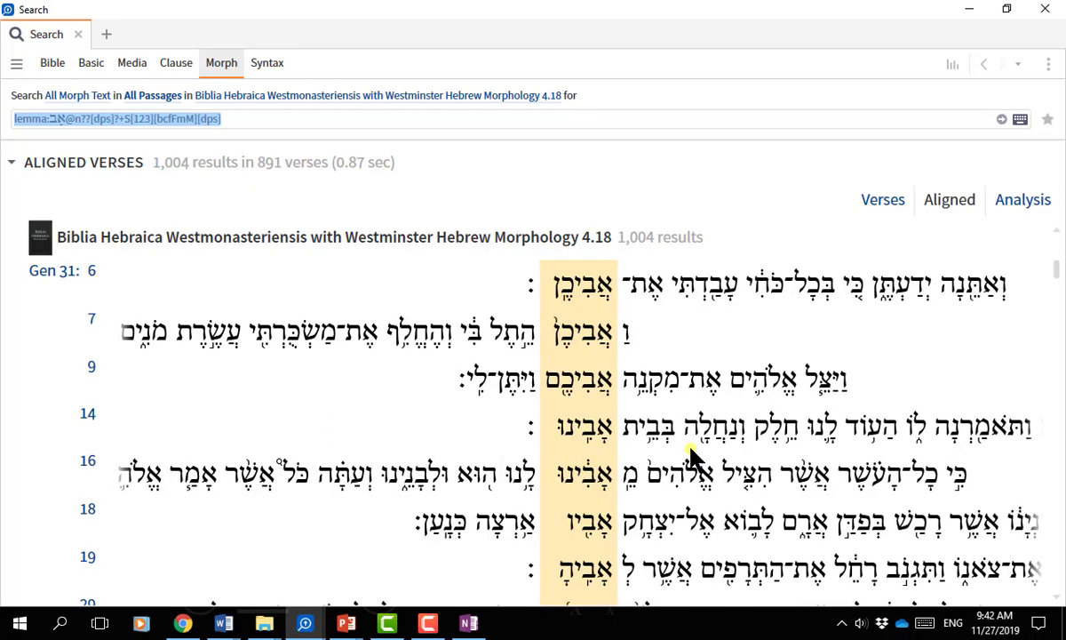
Compare the suffixed forms of אָב in Genesis 31:3–14, continuing through the aligned verses to Genesis 37:35
scroll(692, 458, "up", 2)
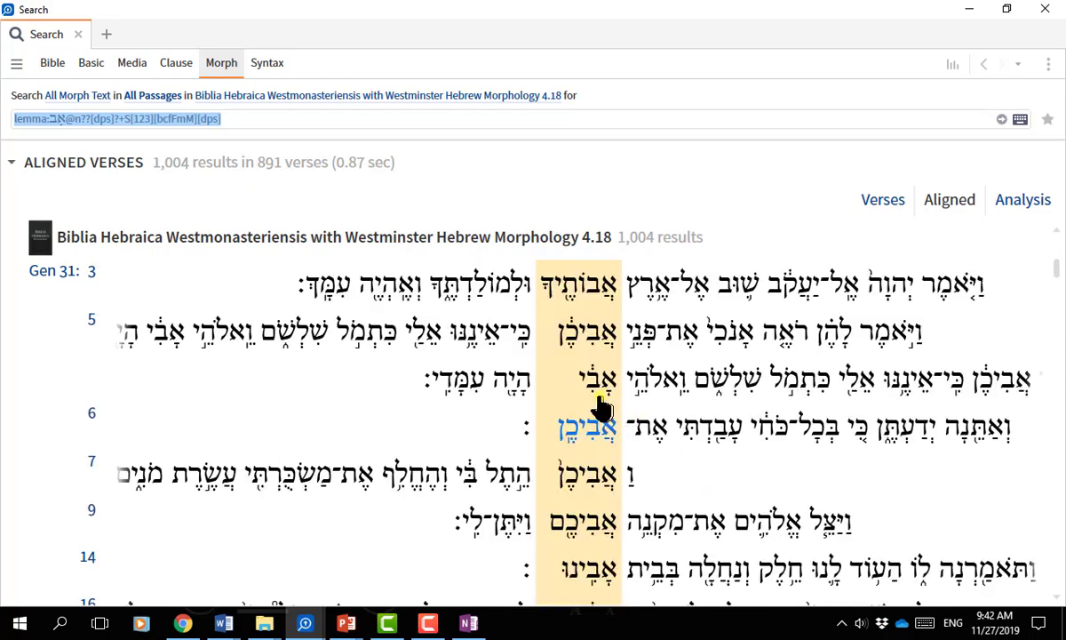
mouse_move(608, 401)
scroll(688, 440, "down", 1)
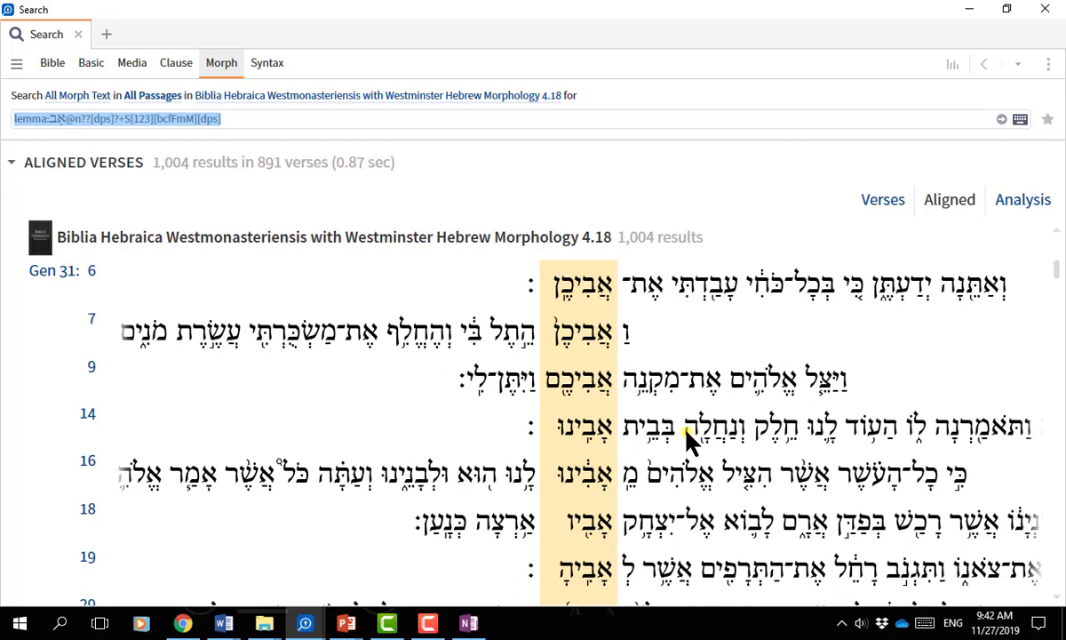
scroll(688, 440, "down", 2)
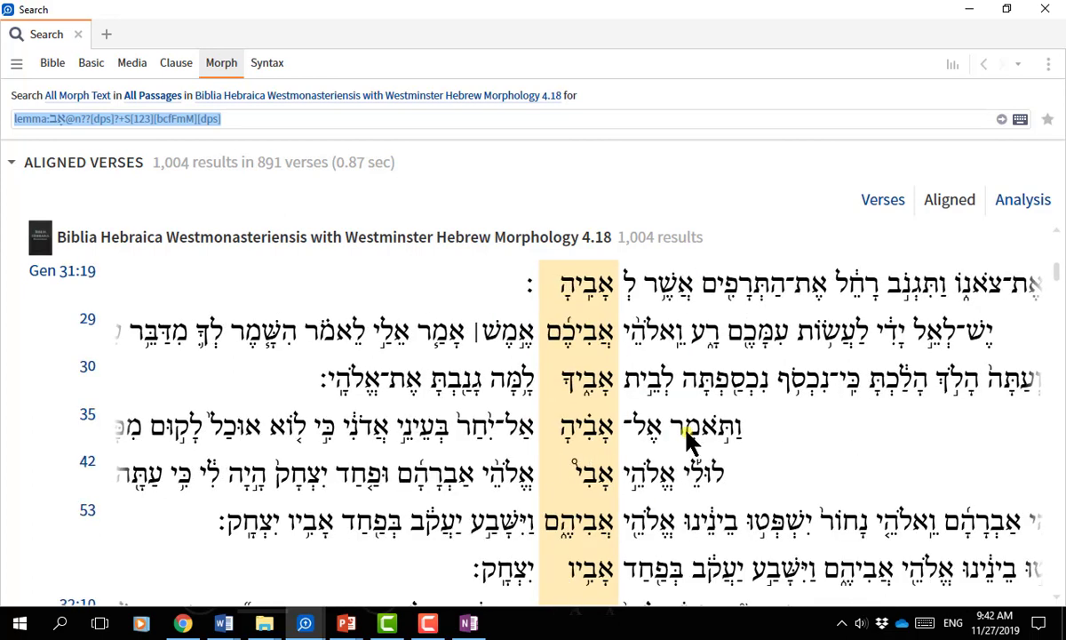
scroll(689, 440, "down", 1)
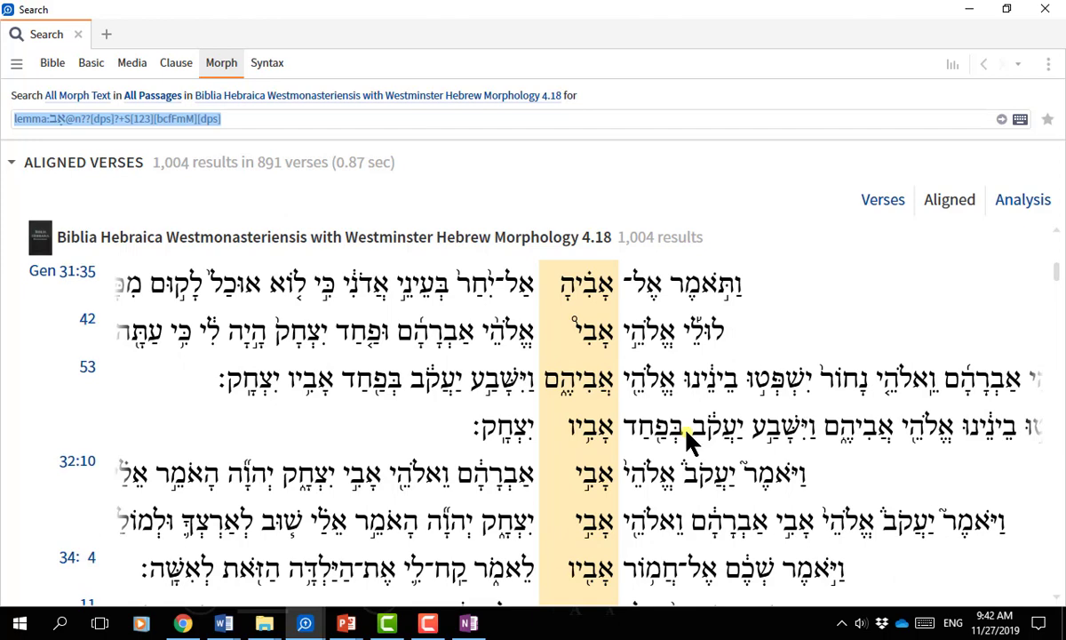
scroll(688, 439, "down", 3)
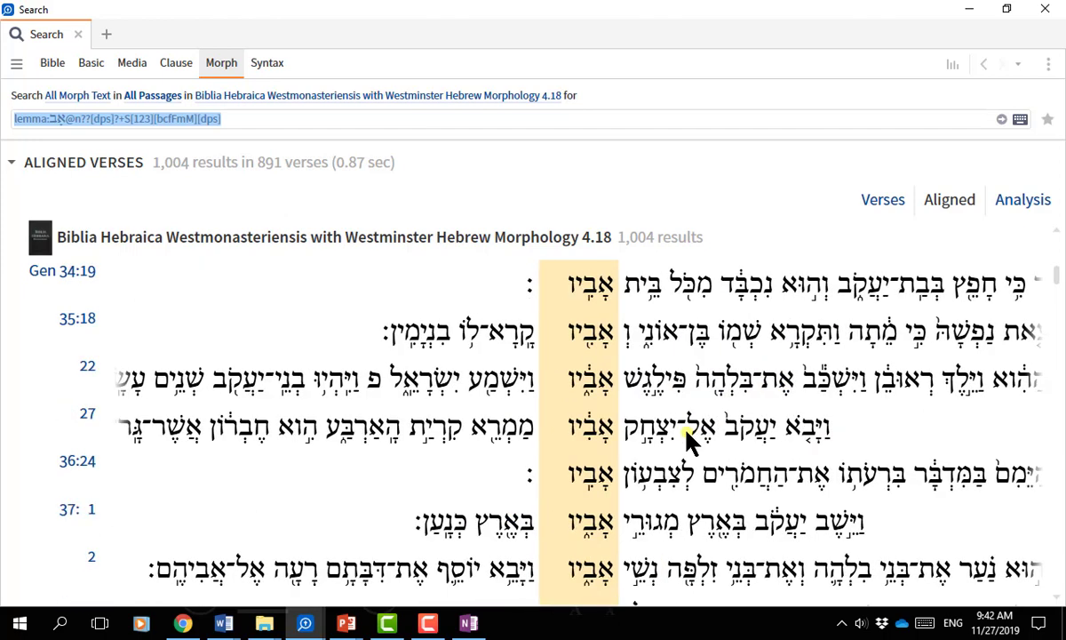
scroll(688, 440, "down", 1)
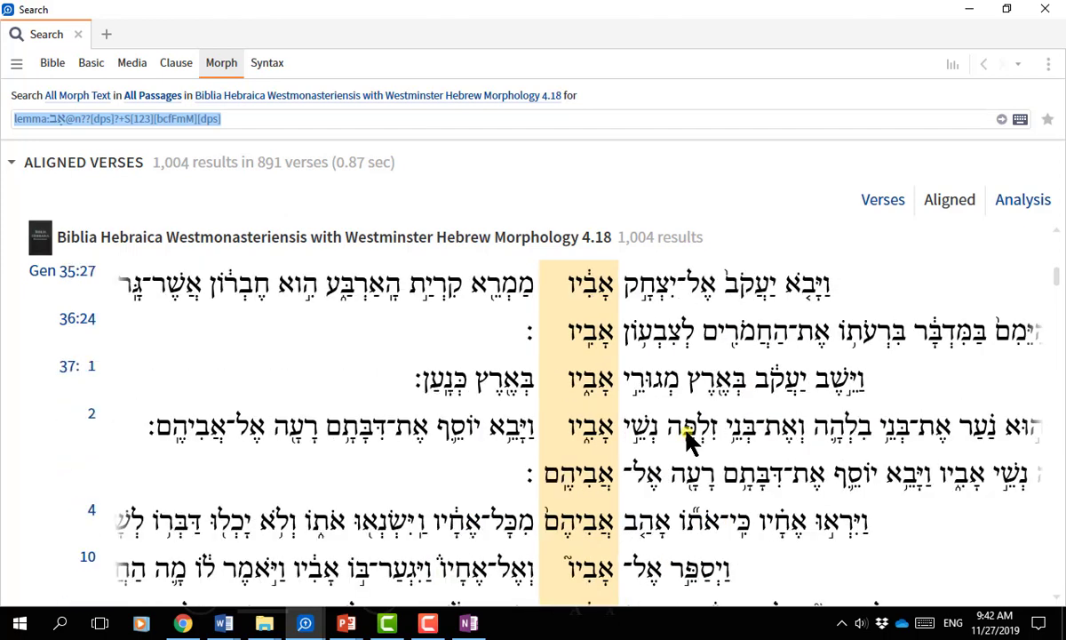
scroll(686, 432, "down", 2)
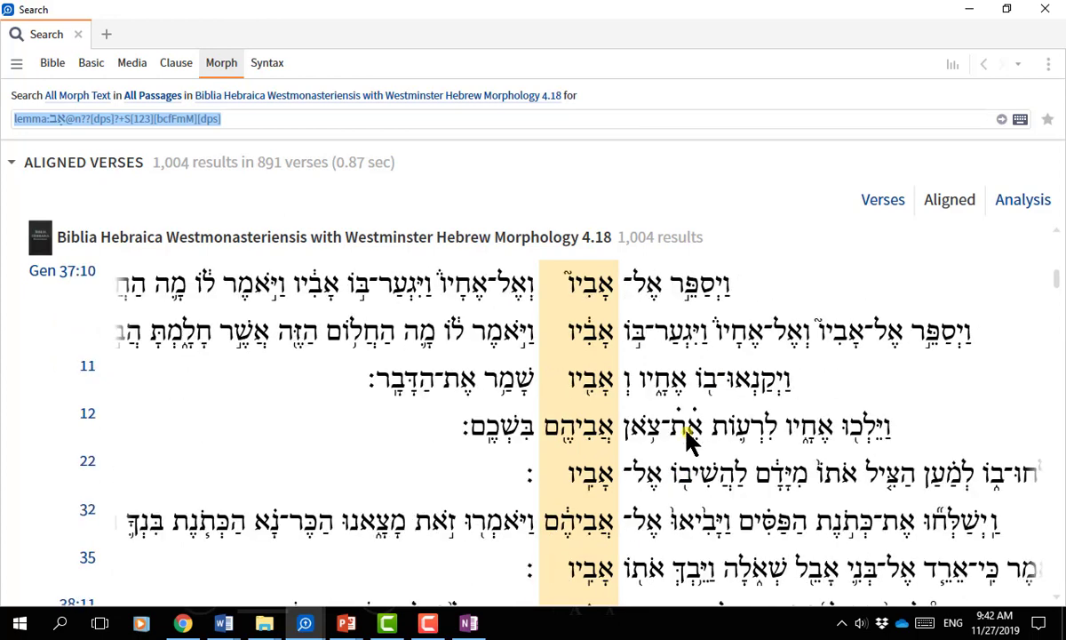
Restrict the אָב query to non-singular nouns, @n??[^s]?+S[123][bcfFmM][dps], run it, and examine the suffixed plural forms
left_click(252, 116)
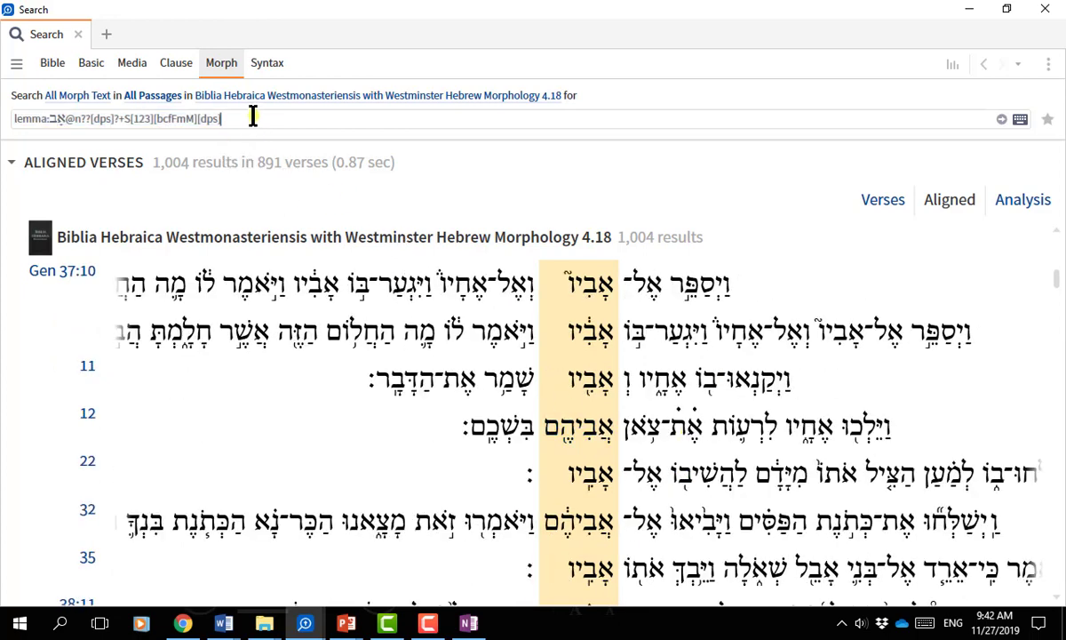
type("]")
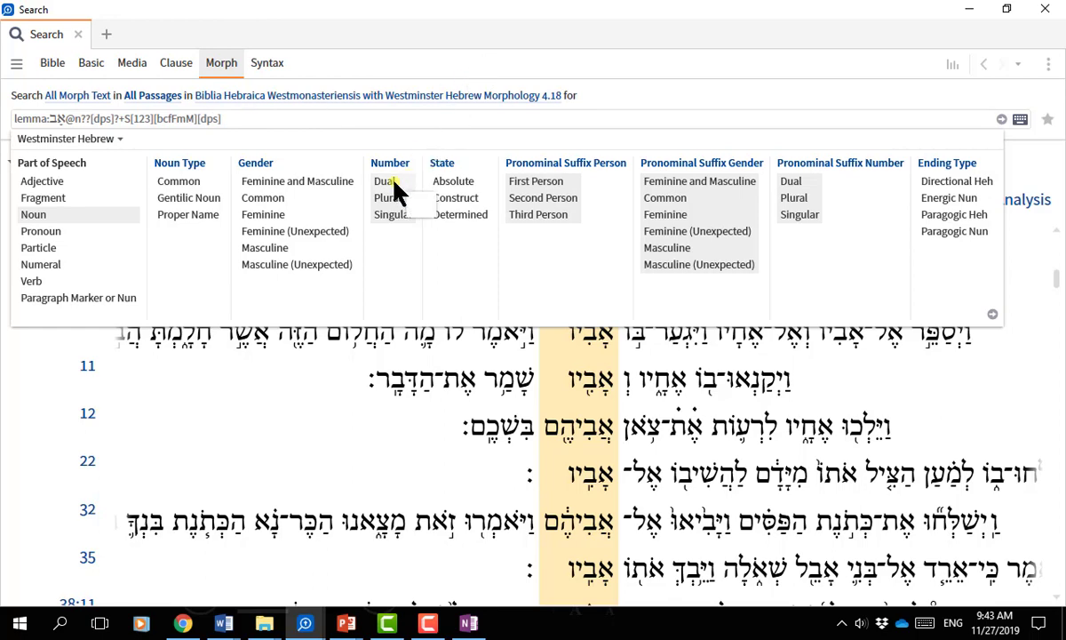
left_click(401, 206)
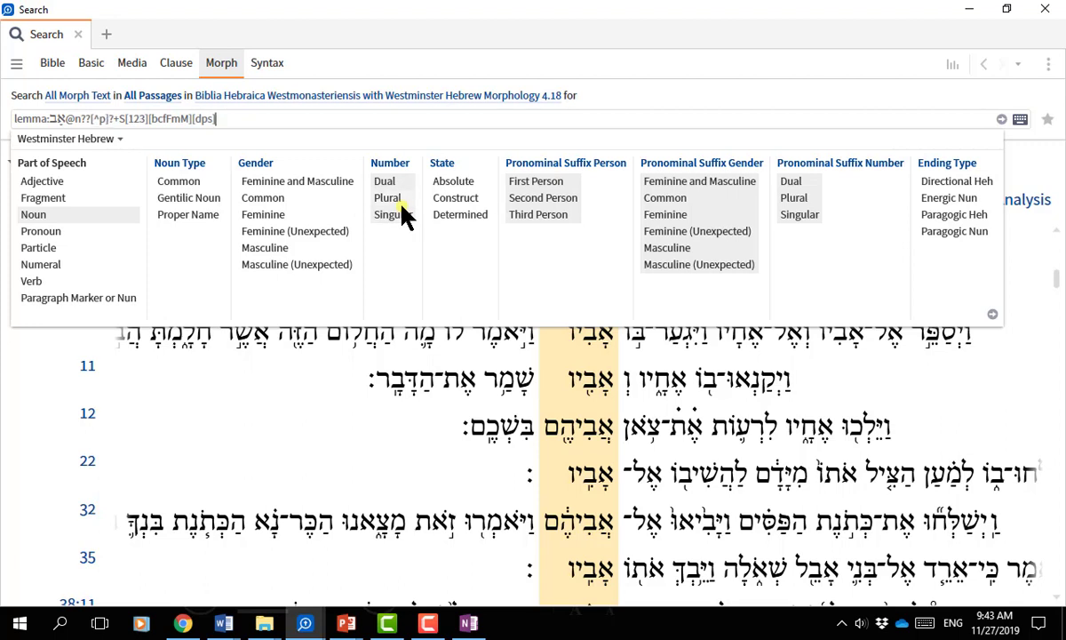
left_click(391, 222)
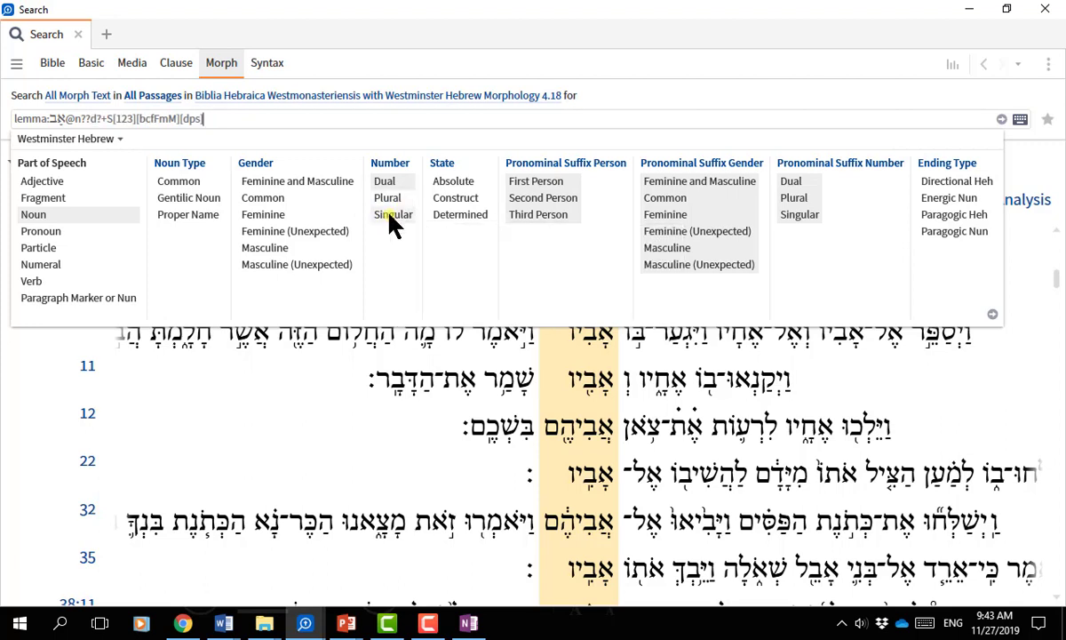
left_click(388, 201)
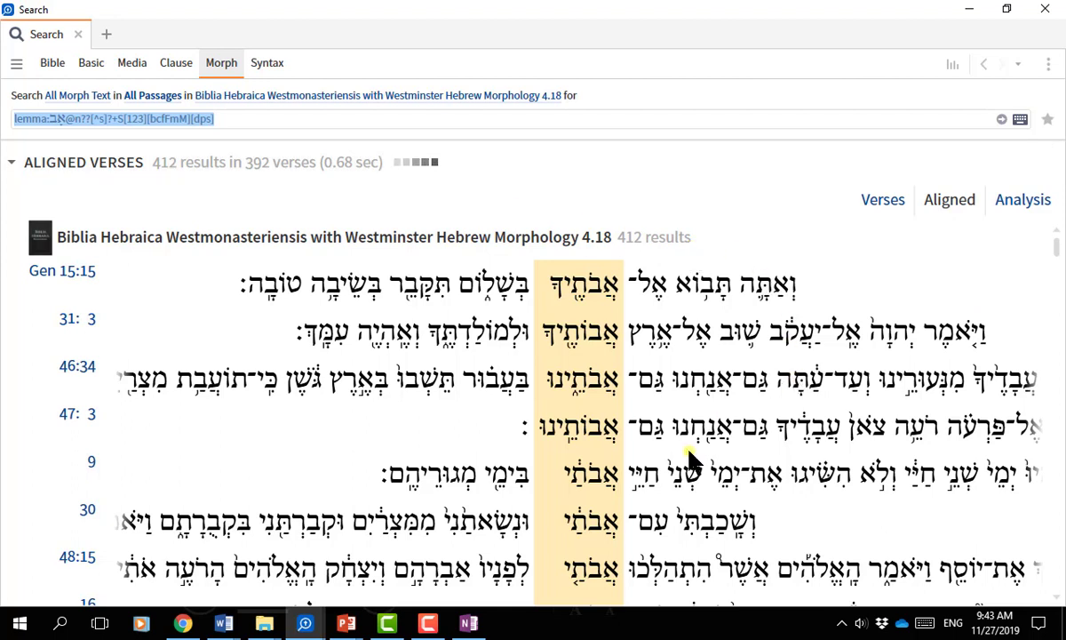
mouse_move(611, 503)
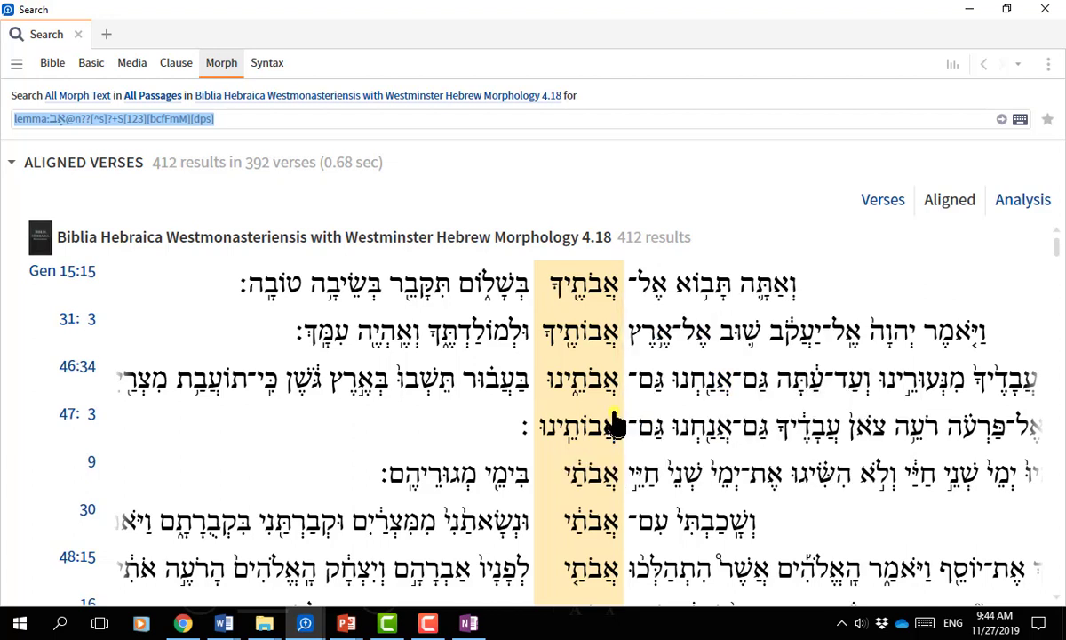
mouse_move(611, 457)
Clear the entire אָב query from the morph search
left_click(244, 125)
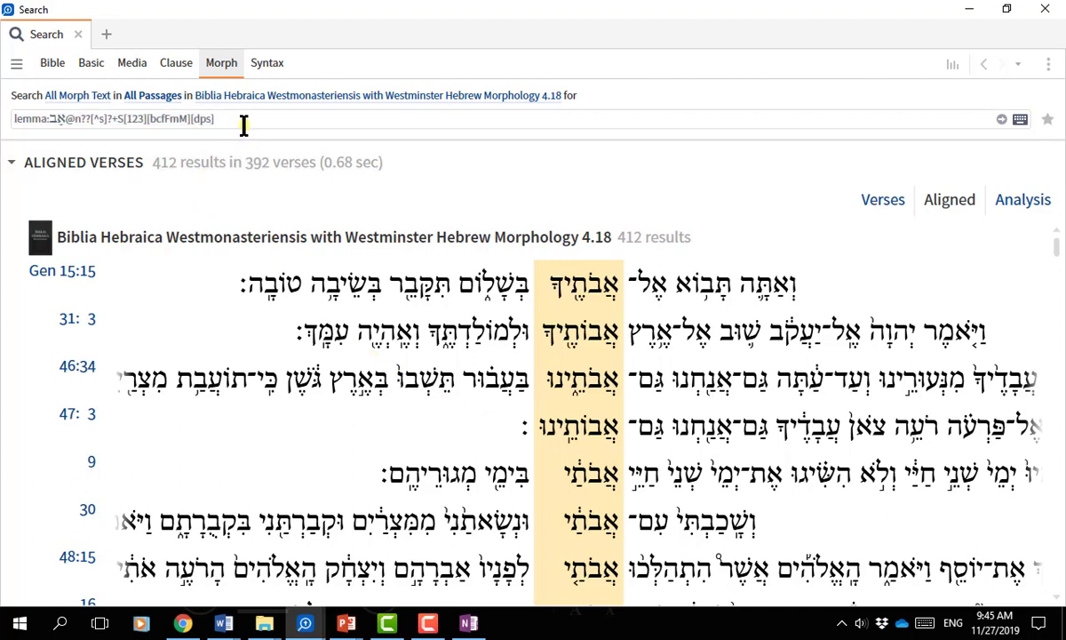
type("]")
key("shift+Left")
key("shift+Left")
key("shift+Left")
key("shift+Left")
key("shift+Left")
key("shift+Left")
key("shift+Left")
key("shift+Left")
key("shift+Left")
key("shift+Left")
key("shift+Left")
key("shift+Left")
key("shift+Left")
key("shift+Left")
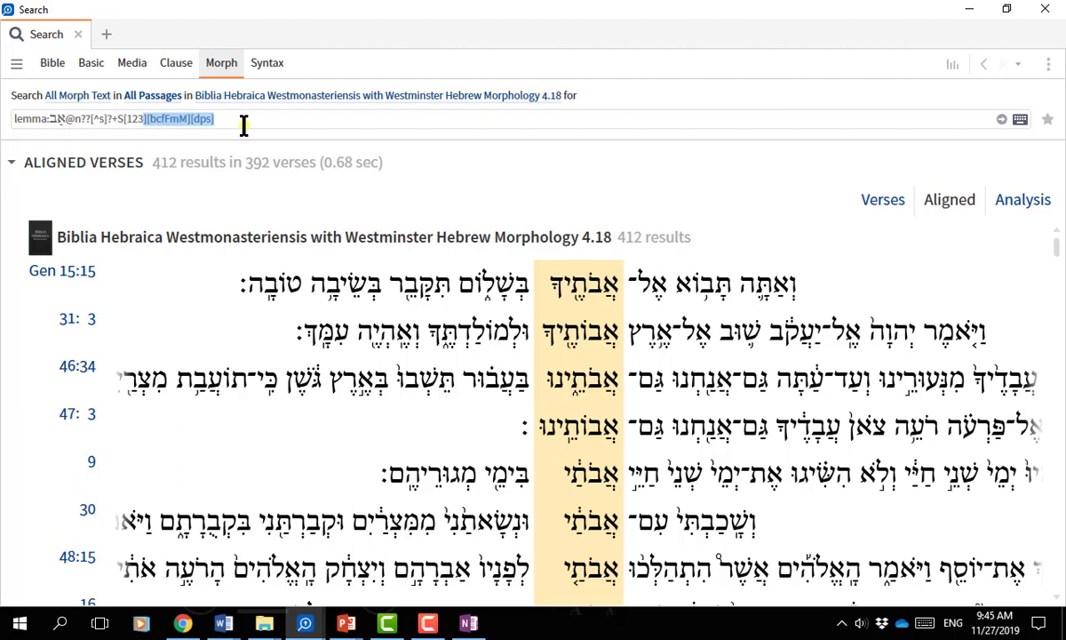
key("shift+Left")
key("shift+Left")
key("shift+Left")
key("shift+Left")
key("shift+Left")
key("shift+Left")
key("shift+Left")
key("shift+Left")
key("shift+Home")
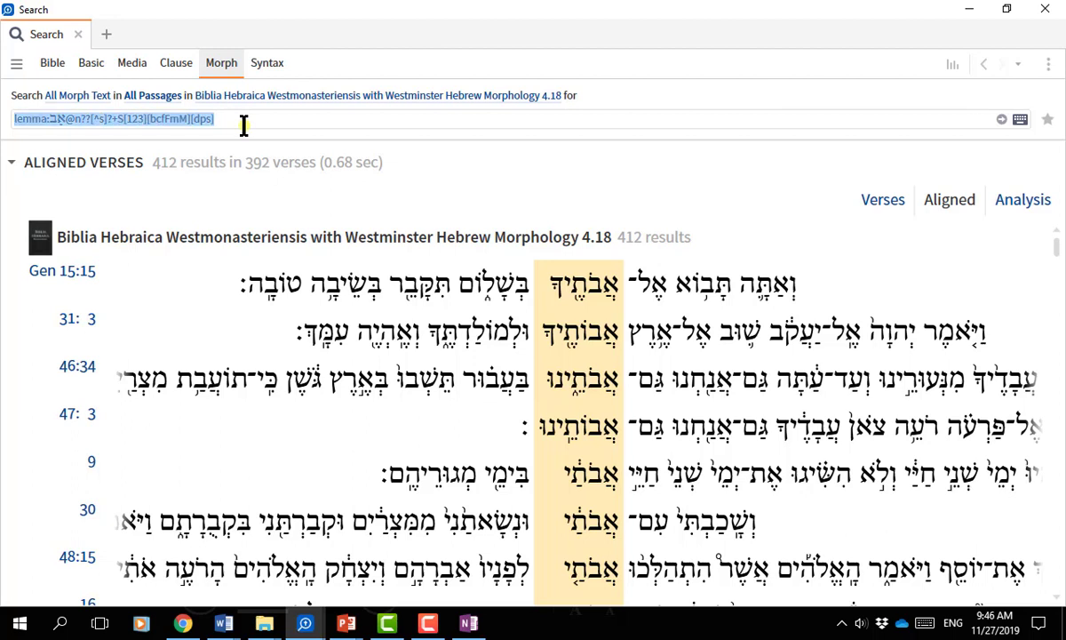
key("BackSpace")
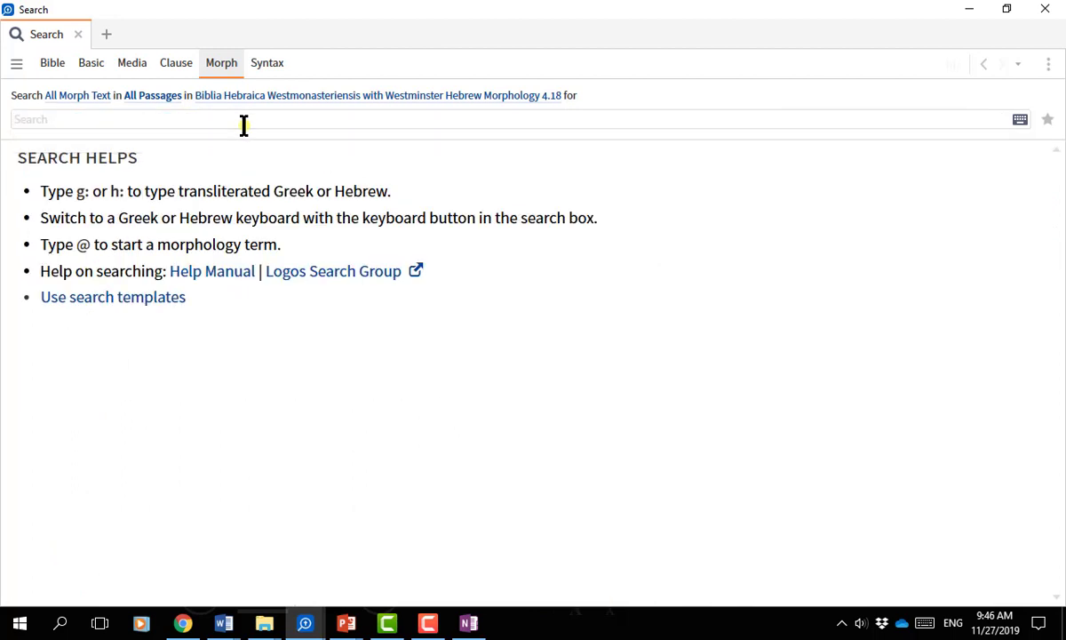
Look up h:ah, choose the second lemma אָח (brother), add the morphology @n??[dps]?+S[123][bcfFmM][dps], and run the search
type("h:")
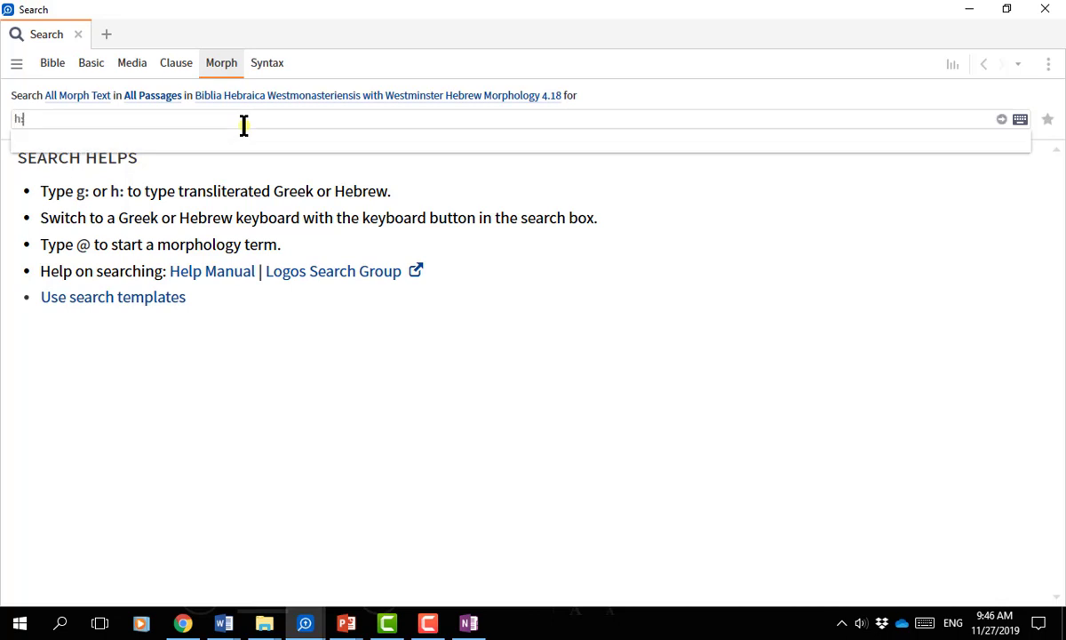
type("ah")
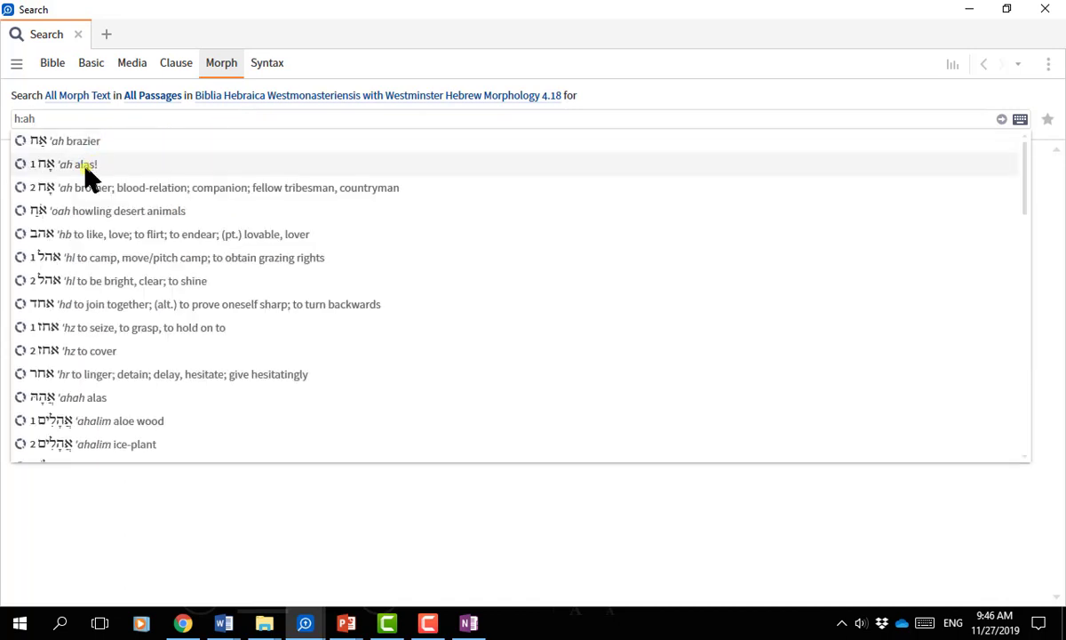
left_click(95, 190)
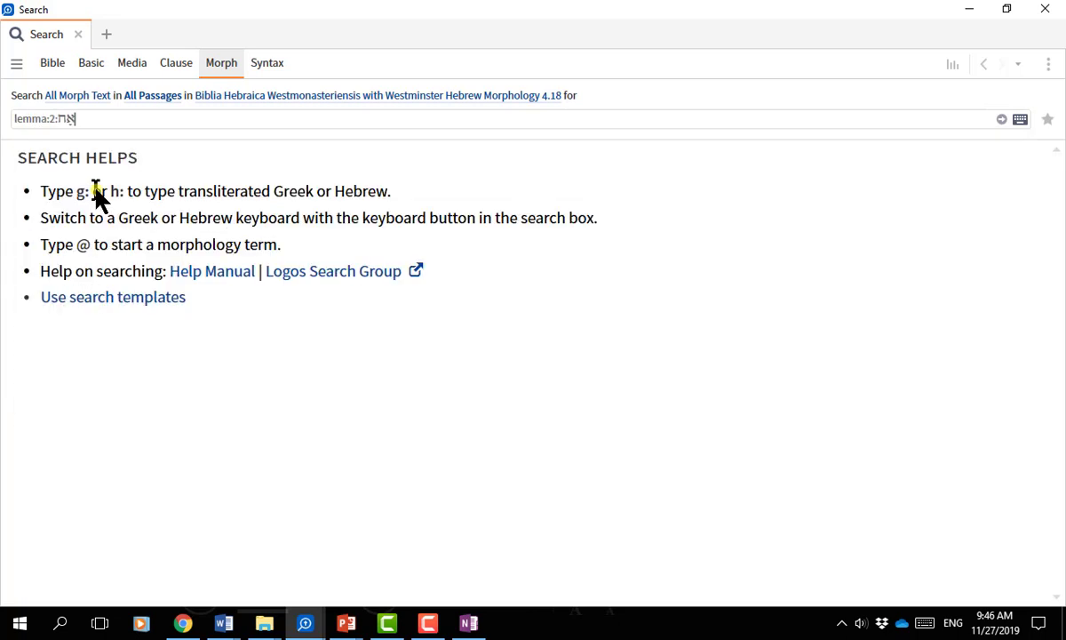
type("@")
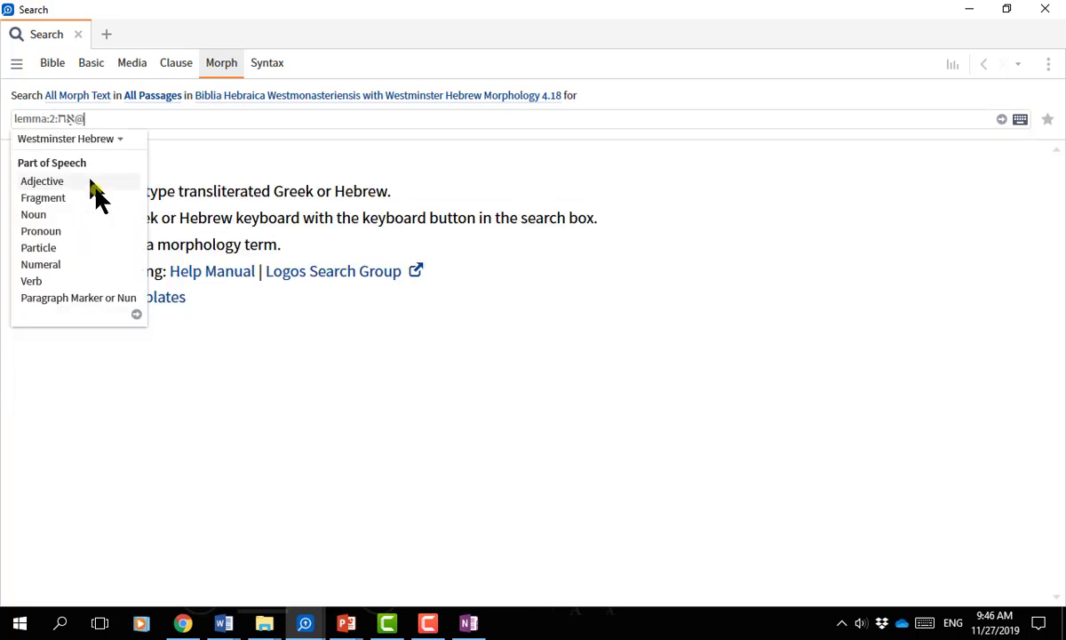
left_click(80, 214)
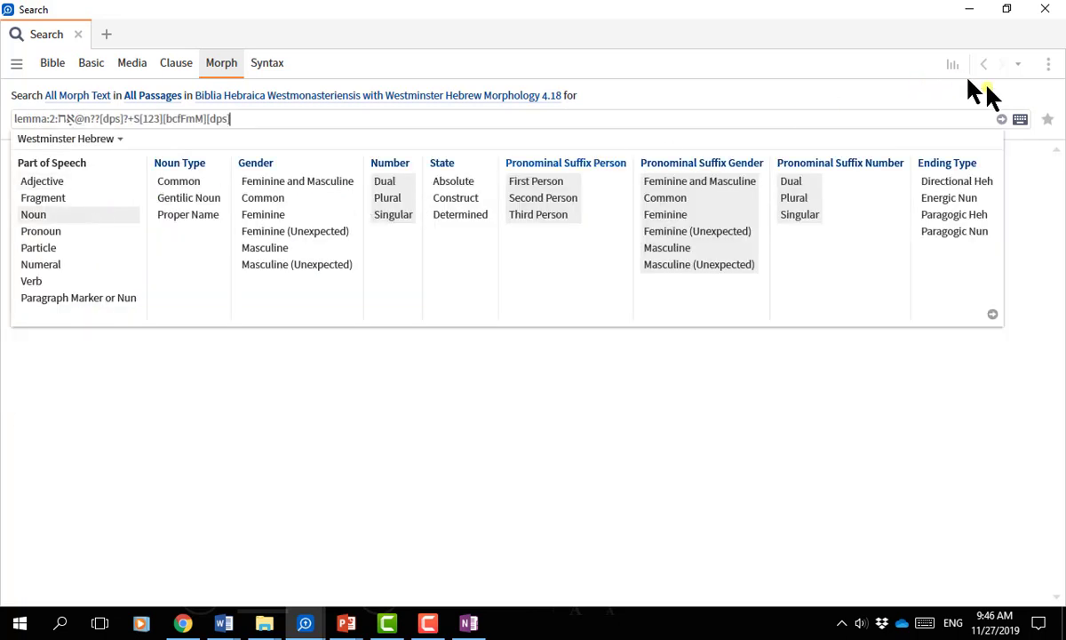
left_click(1001, 120)
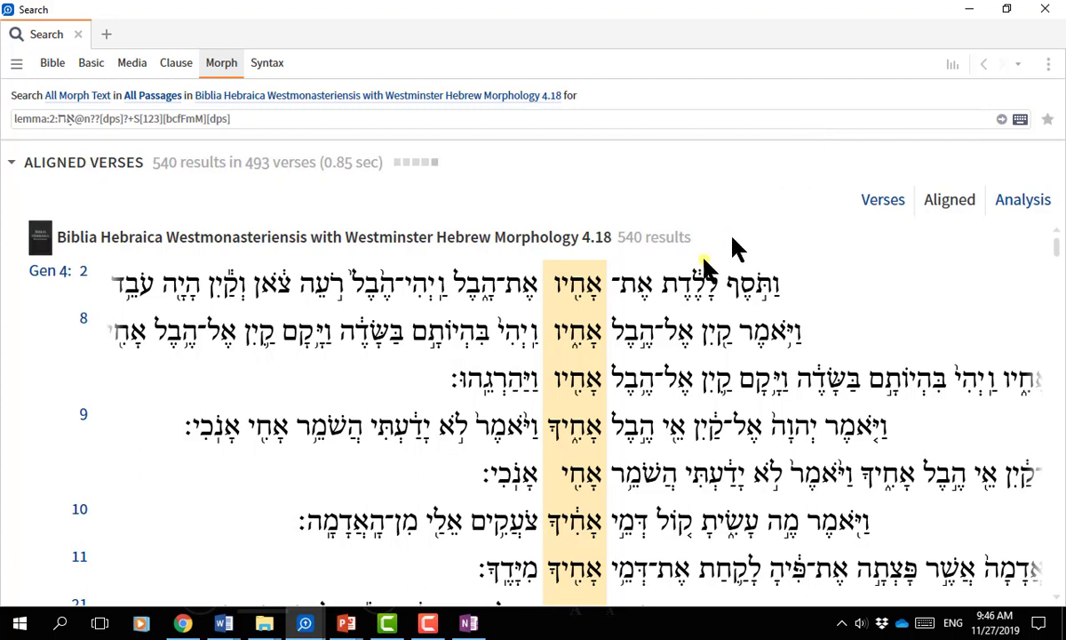
Compare the suffixed forms of אָח in the aligned verses from Genesis 4:2 through 9:22 and on to Genesis 16:12
mouse_move(595, 315)
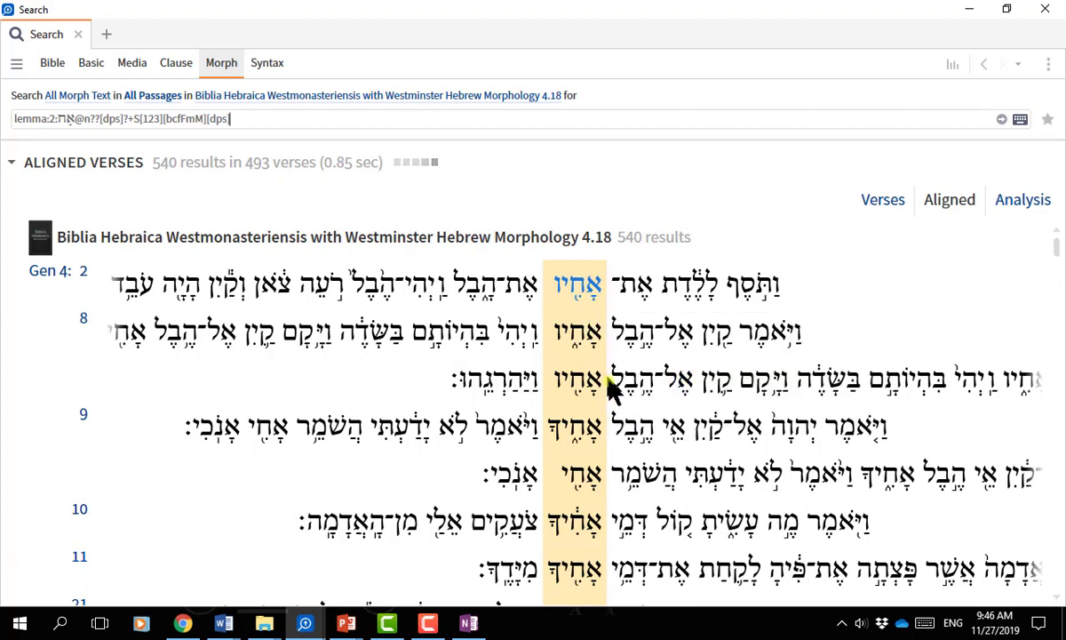
mouse_move(598, 453)
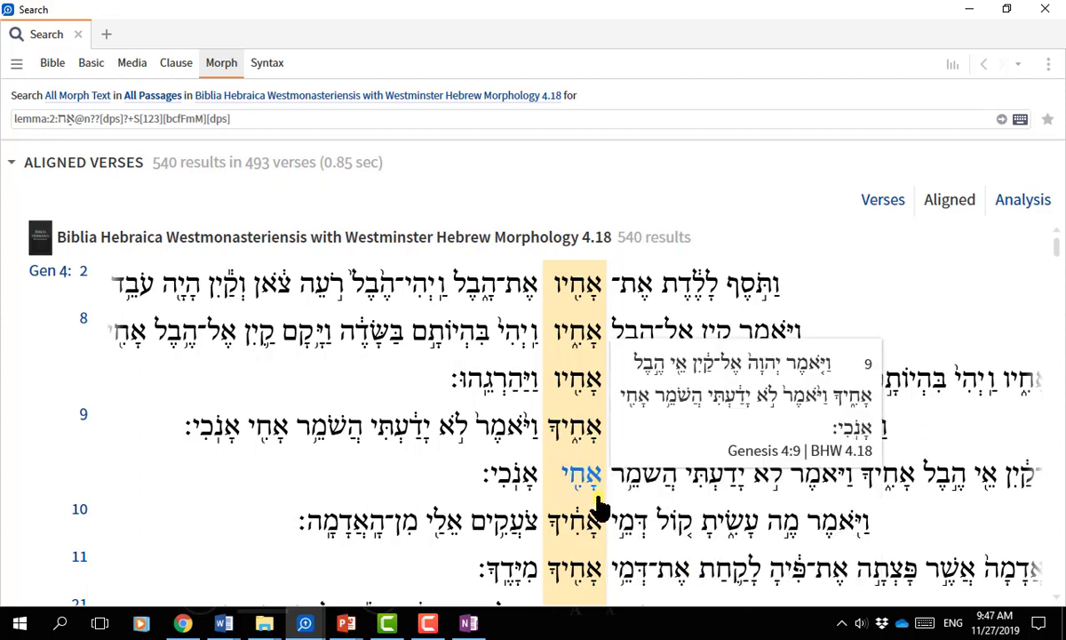
mouse_move(600, 500)
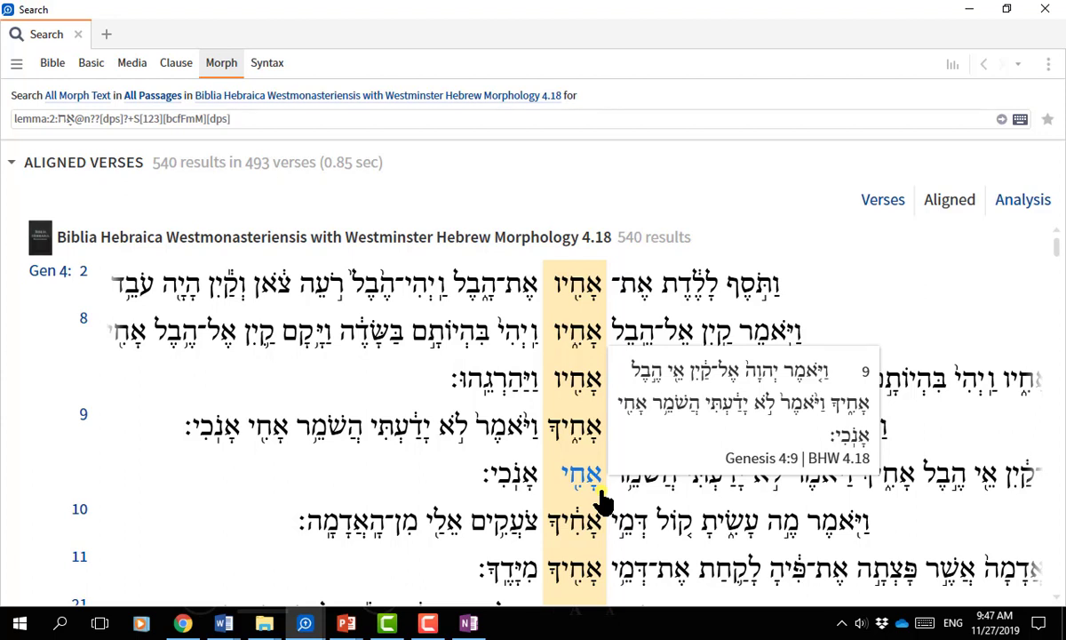
scroll(602, 502, "down", 3)
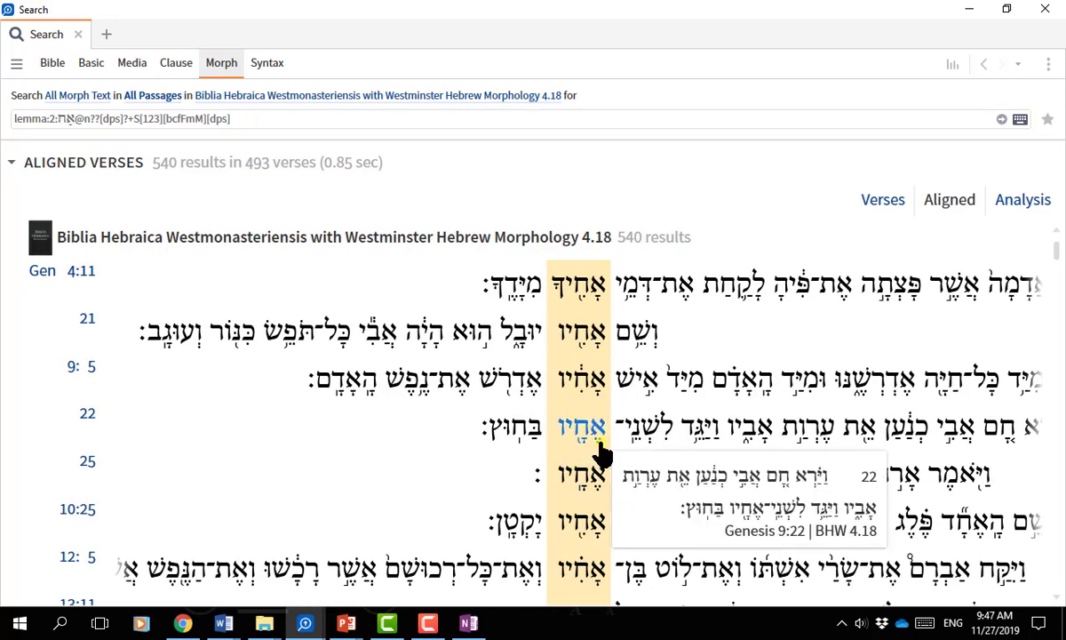
mouse_move(604, 408)
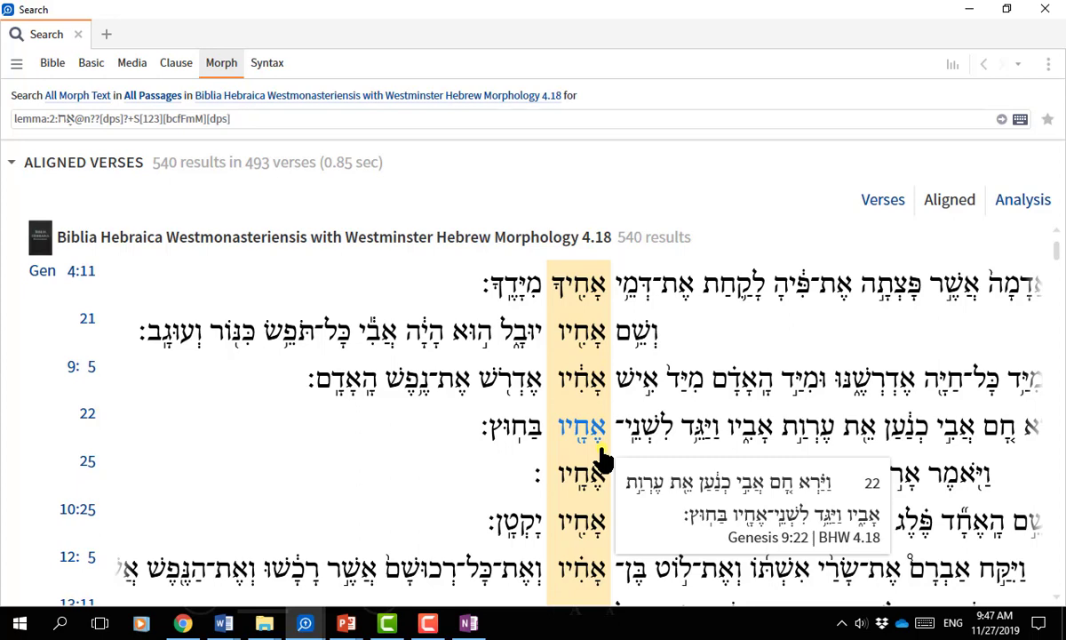
scroll(601, 458, "down", 1)
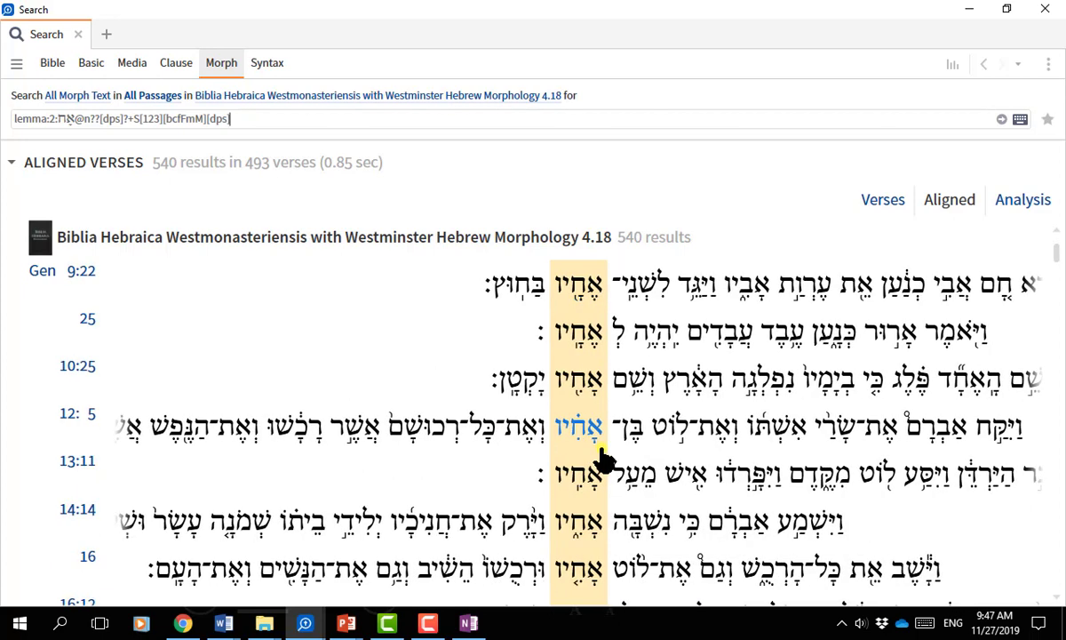
scroll(601, 458, "down", 1)
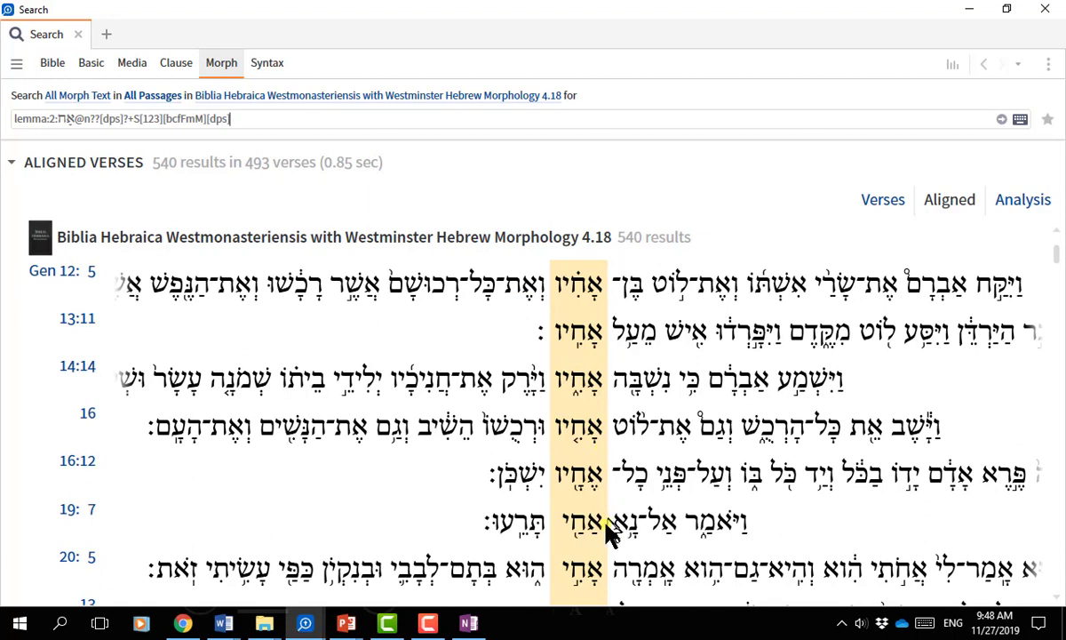
Examine the suffixed forms of אָח in Genesis 19:7 and 24:53, continuing through the aligned verses to Genesis 27:29
mouse_move(601, 536)
mouse_move(602, 593)
scroll(610, 558, "down", 3)
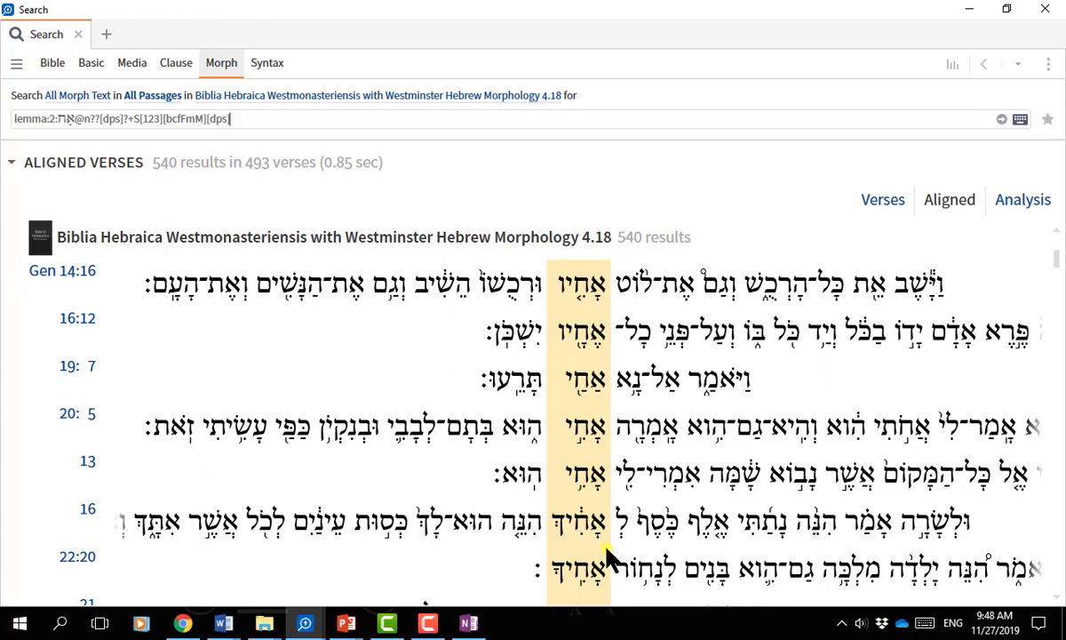
scroll(609, 558, "down", 6)
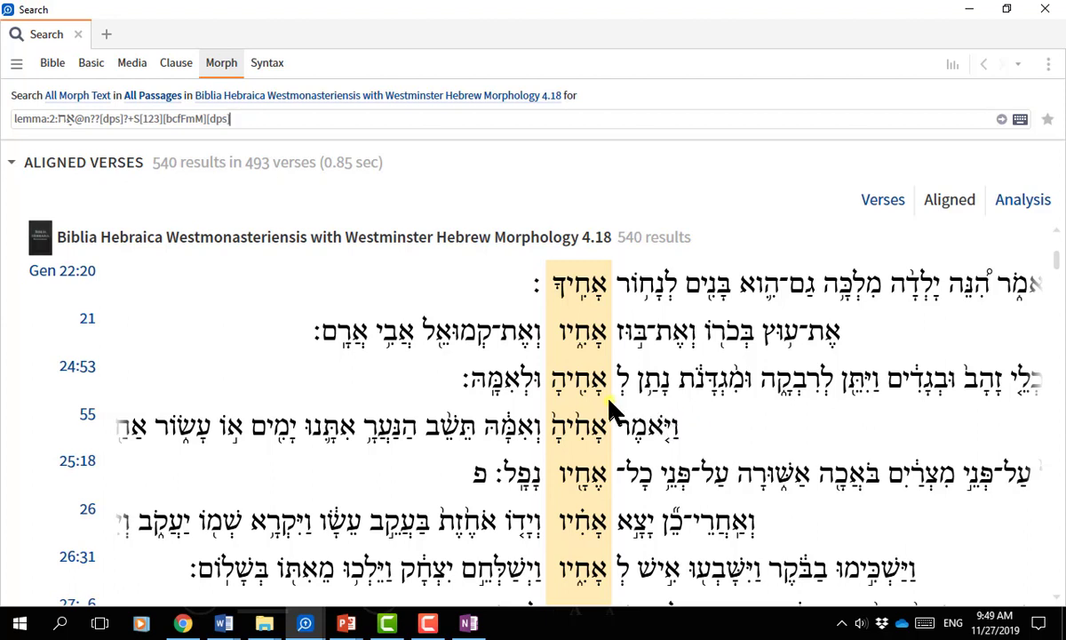
mouse_move(607, 407)
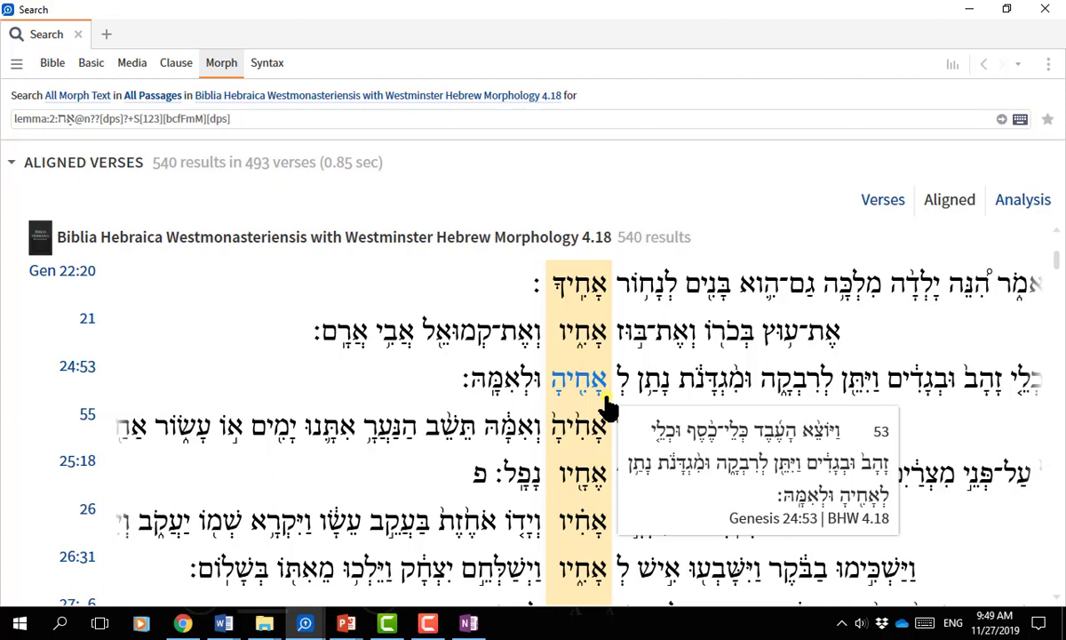
scroll(607, 407, "down", 3)
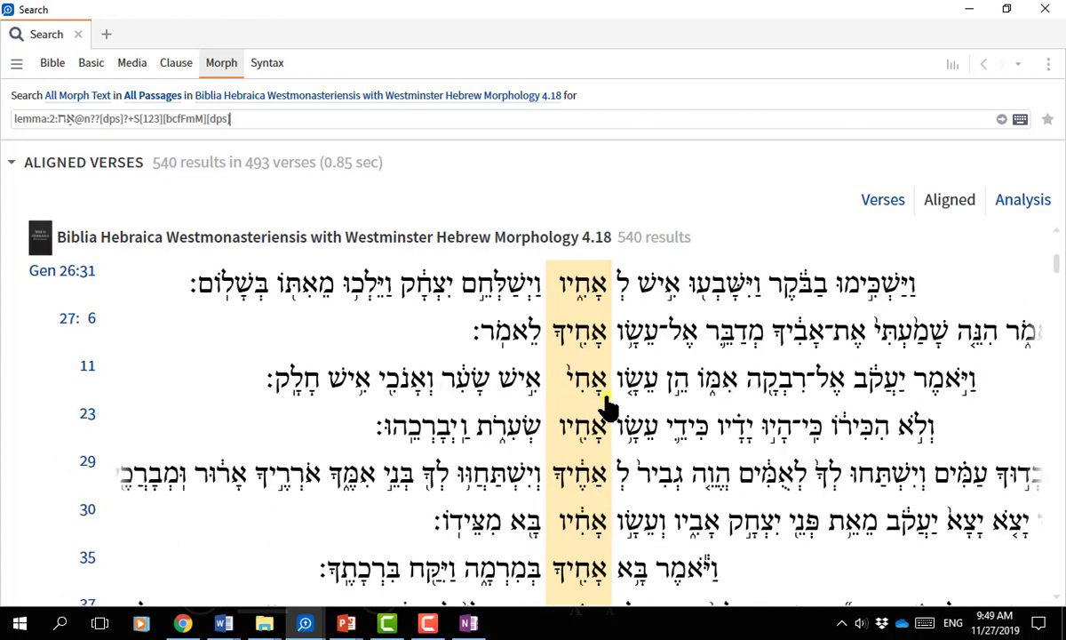
mouse_move(603, 502)
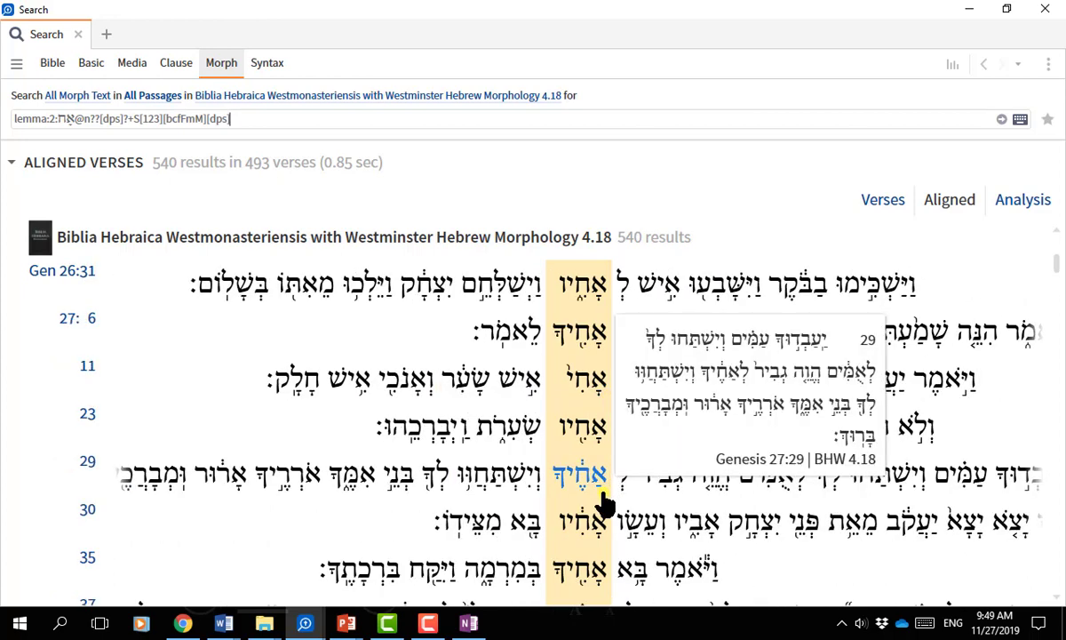